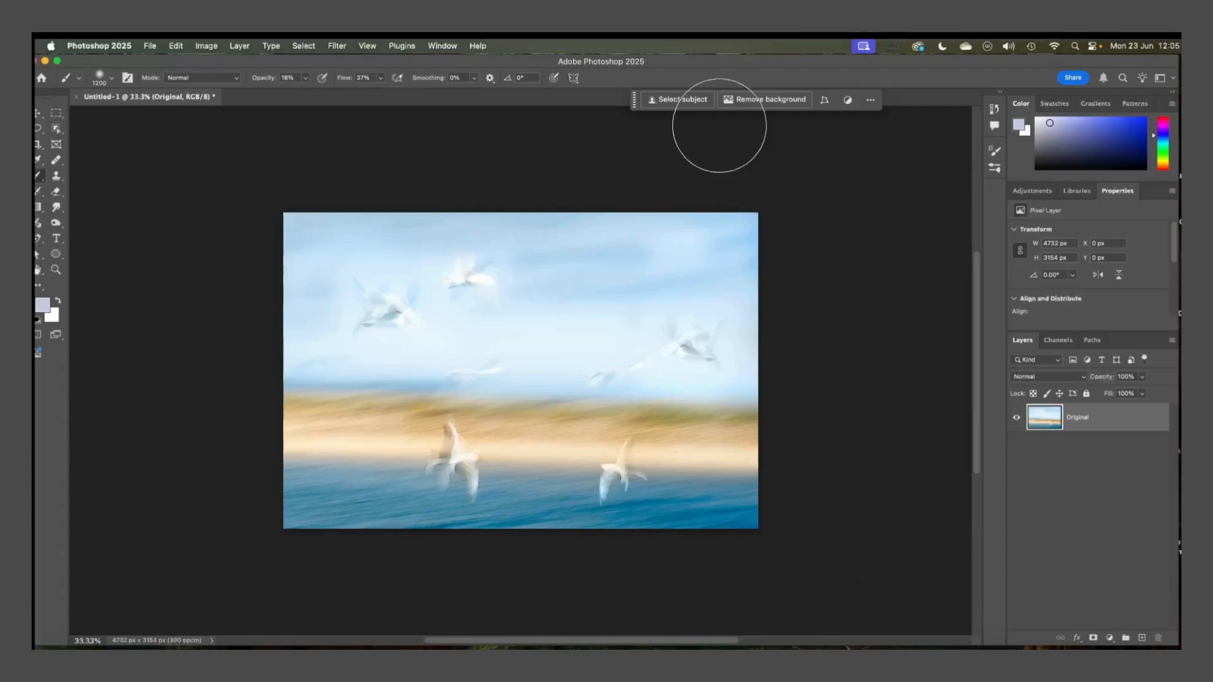
# Duplicate the Original layer and hide the Original layer beneath the copy
pyautogui.moveTo(695, 65); pyautogui.dragTo(701, 64)
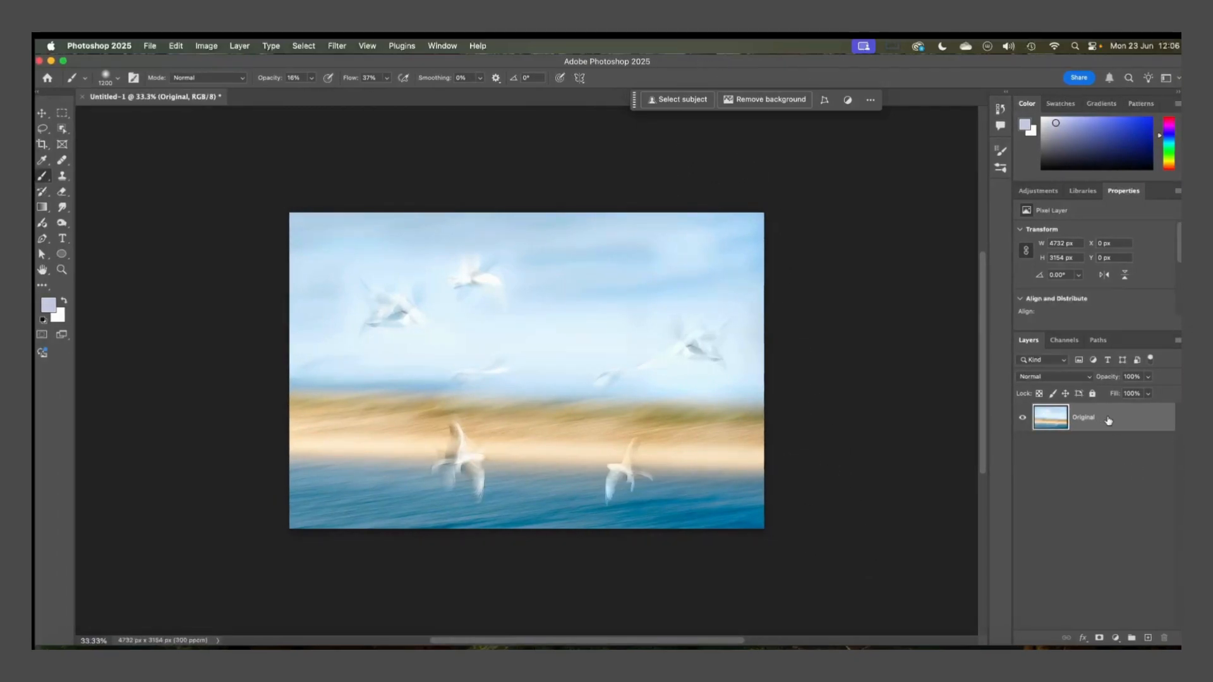
pyautogui.press('super+j')
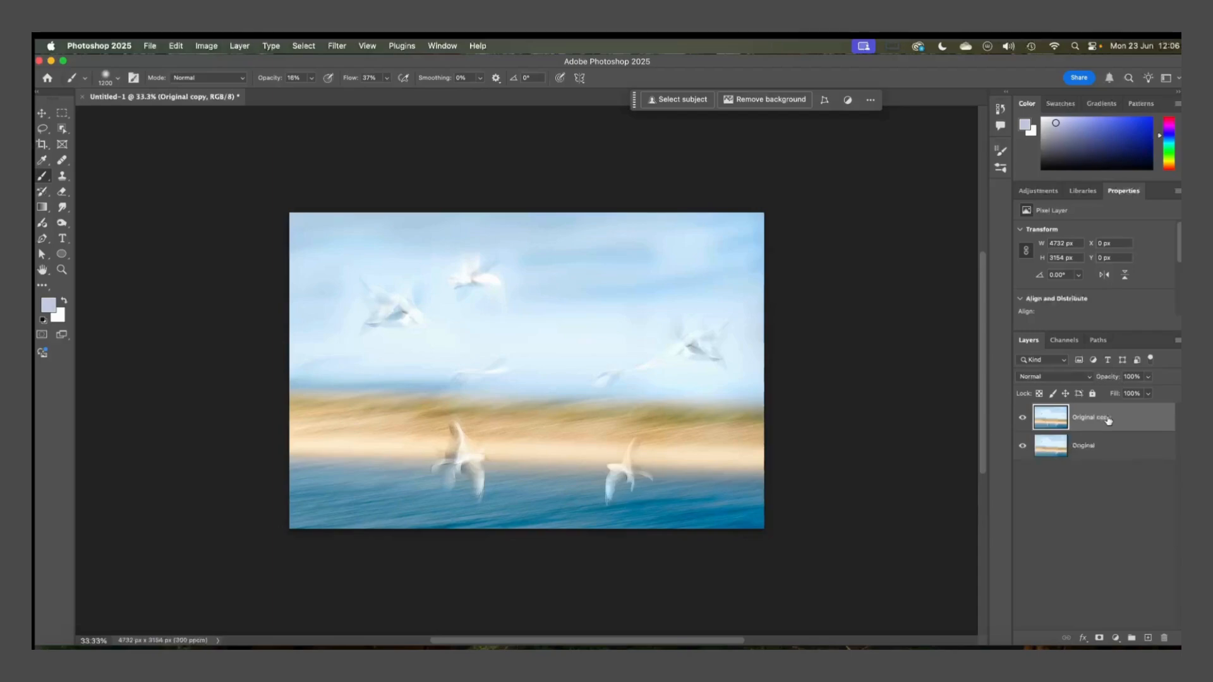
pyautogui.click(1022, 445)
# Try a Gaussian Blur with a 126.6-pixel radius on the Original copy layer, and undo it
pyautogui.click(338, 47)
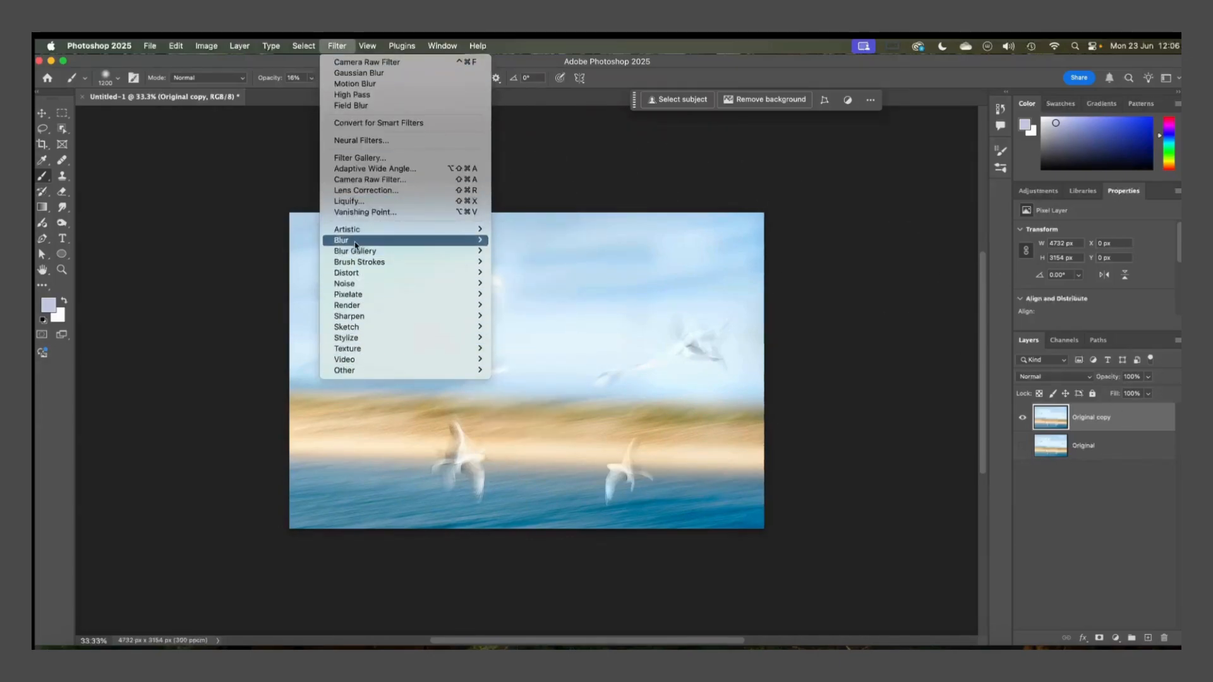
pyautogui.moveTo(356, 245)
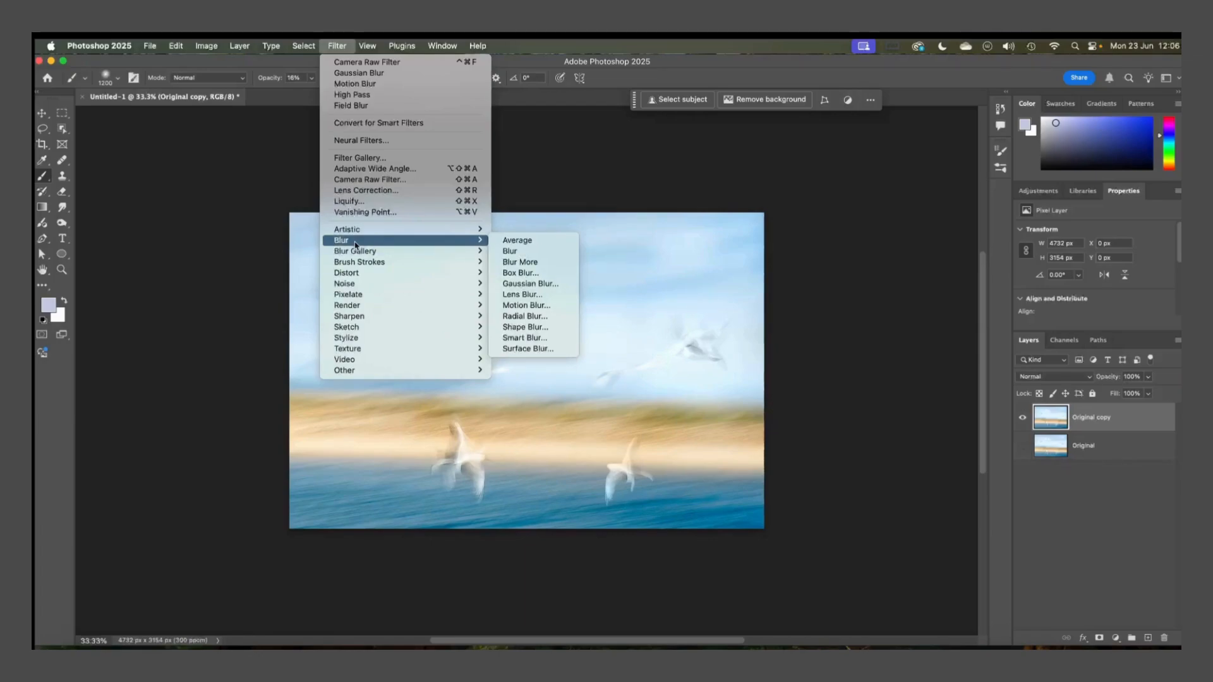
pyautogui.click(508, 284)
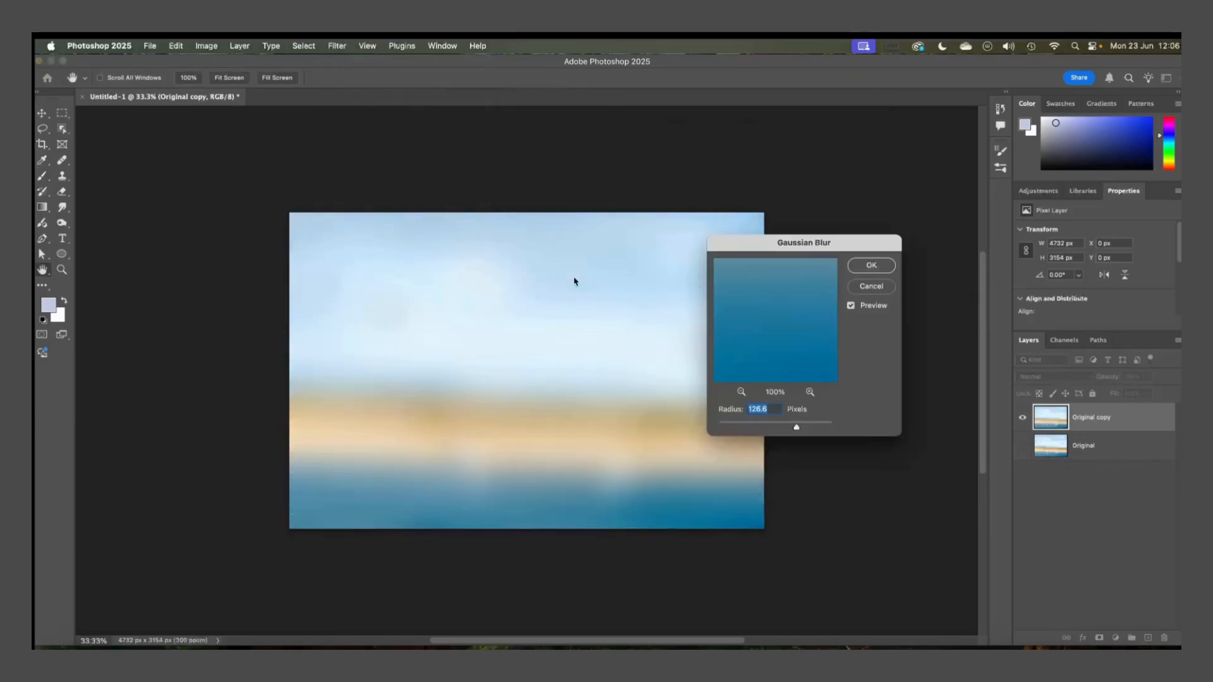
pyautogui.click(872, 265)
pyautogui.press('b')
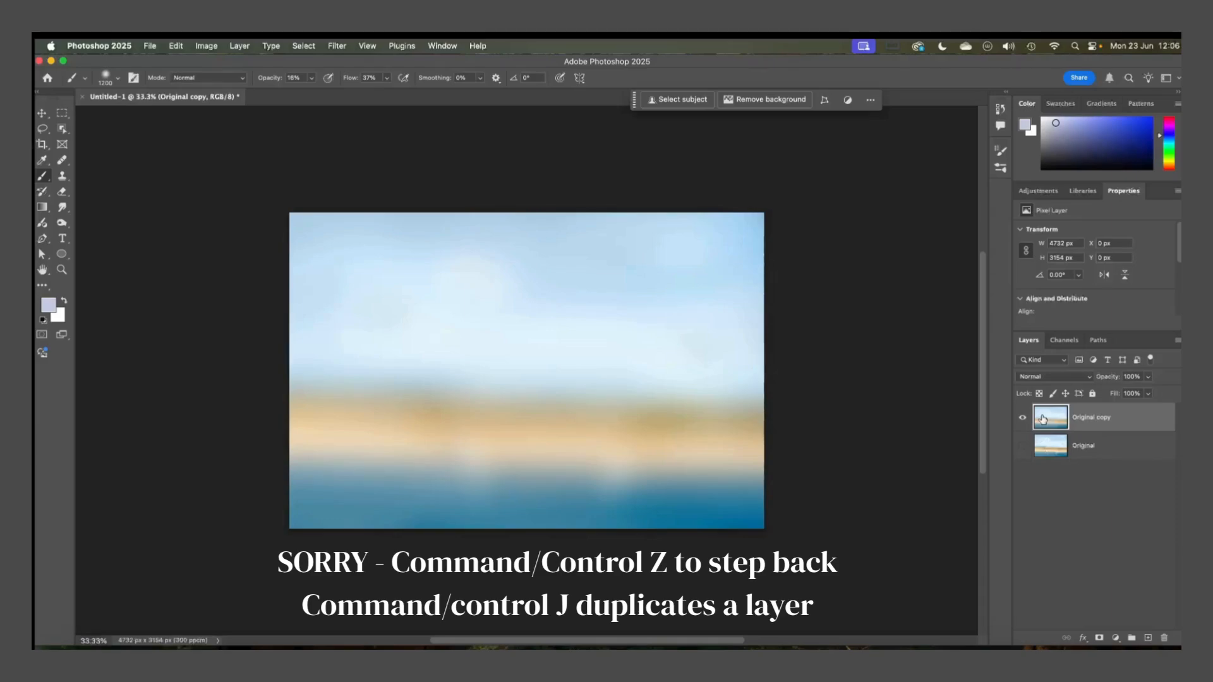
pyautogui.press('super+z')
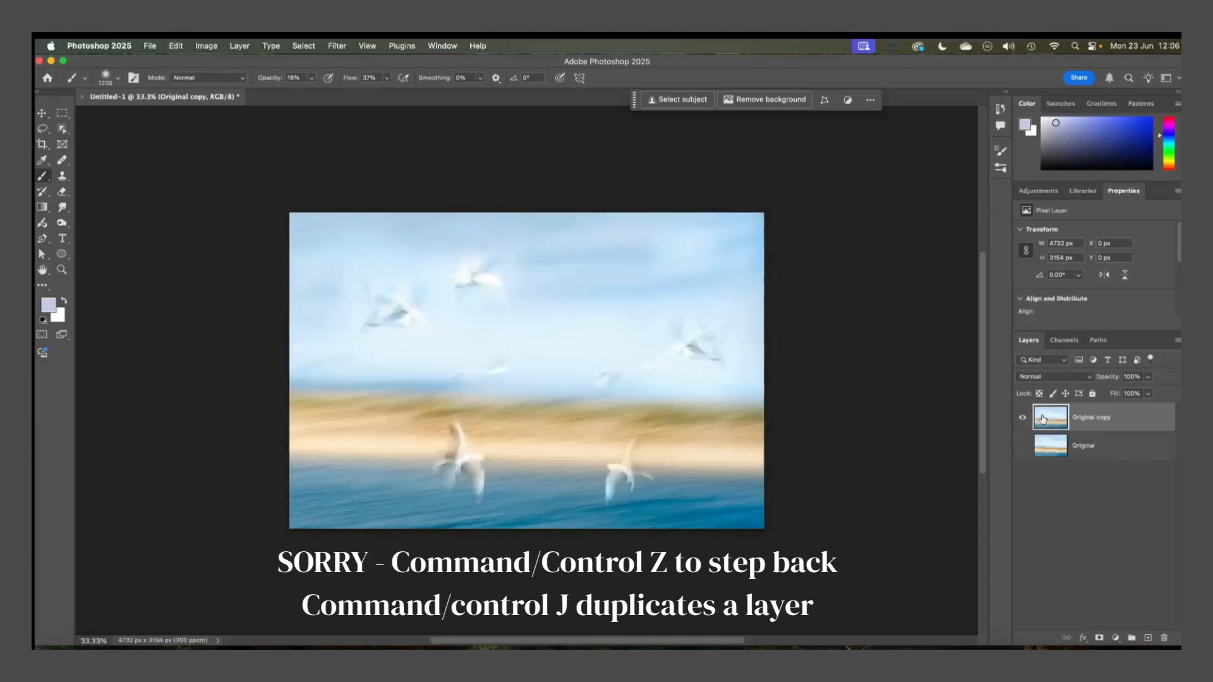
pyautogui.click(337, 45)
pyautogui.moveTo(367, 46)
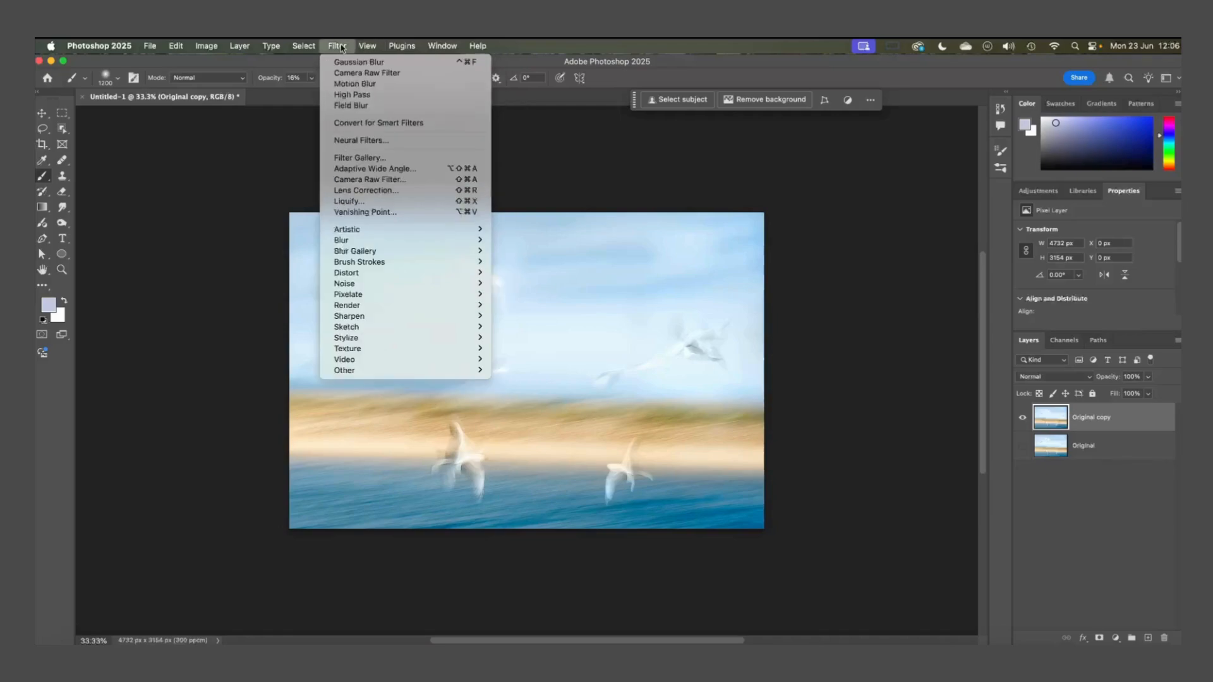
pyautogui.moveTo(365, 240)
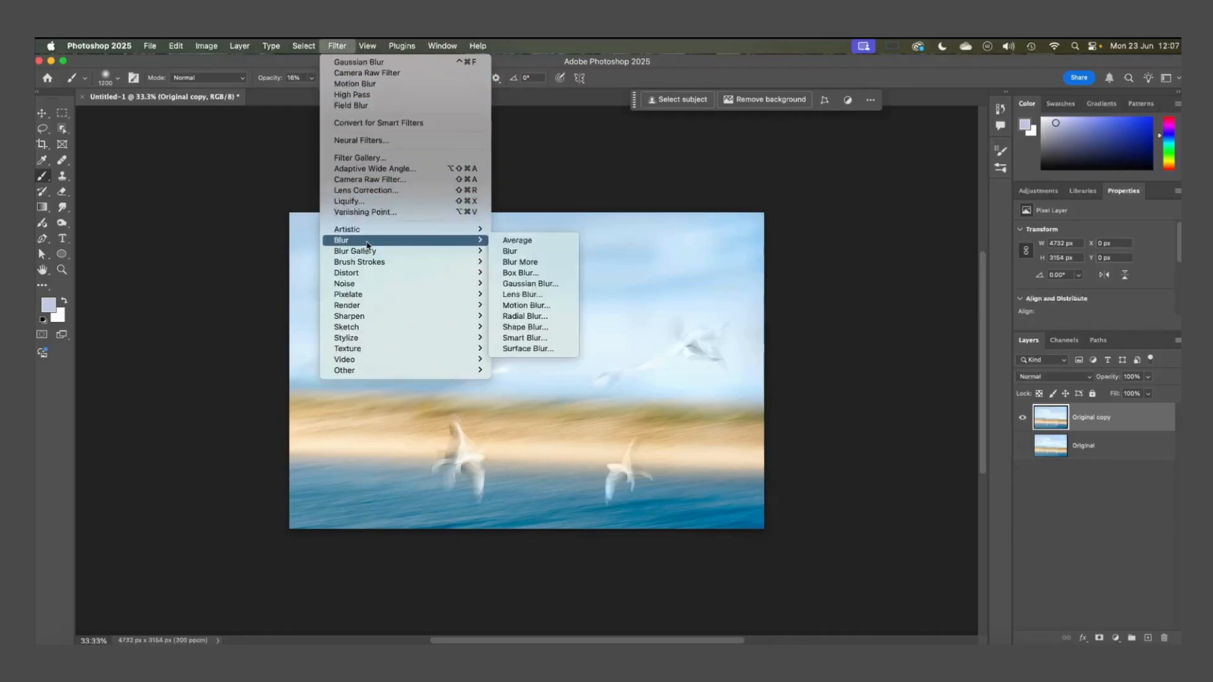
pyautogui.click(558, 289)
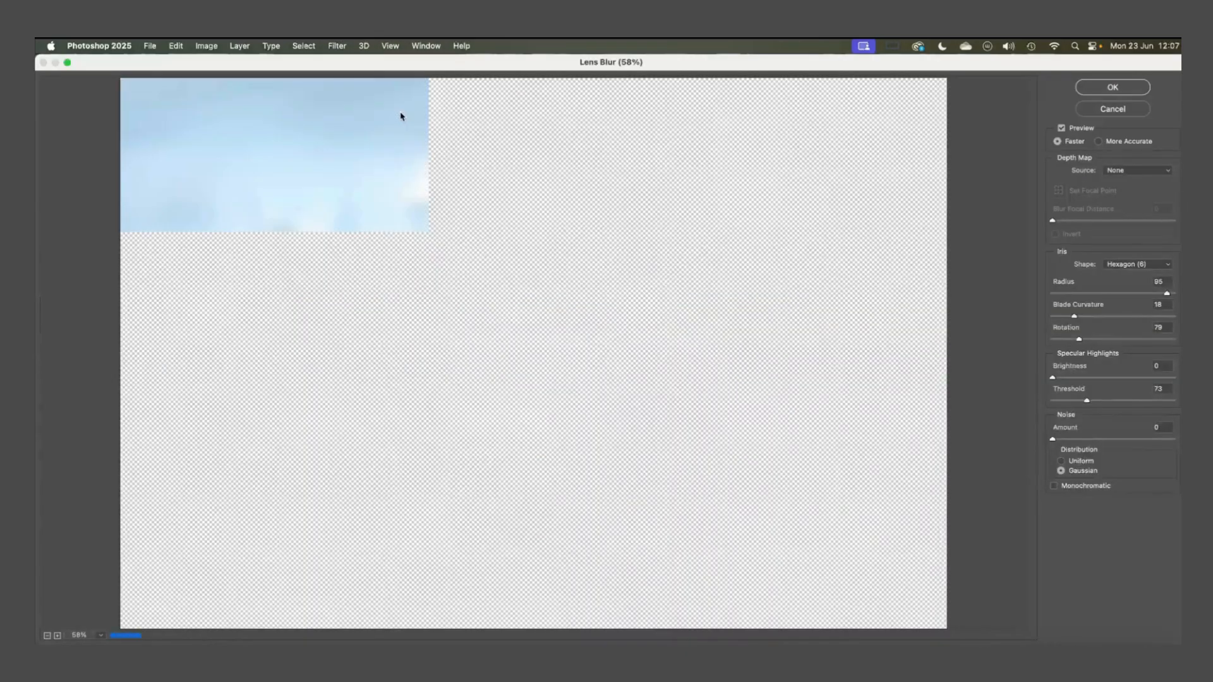
pyautogui.press('Escape')
# Apply a Gaussian Blur with a 126.6-pixel radius directly to the Original copy pixel layer
pyautogui.click(337, 46)
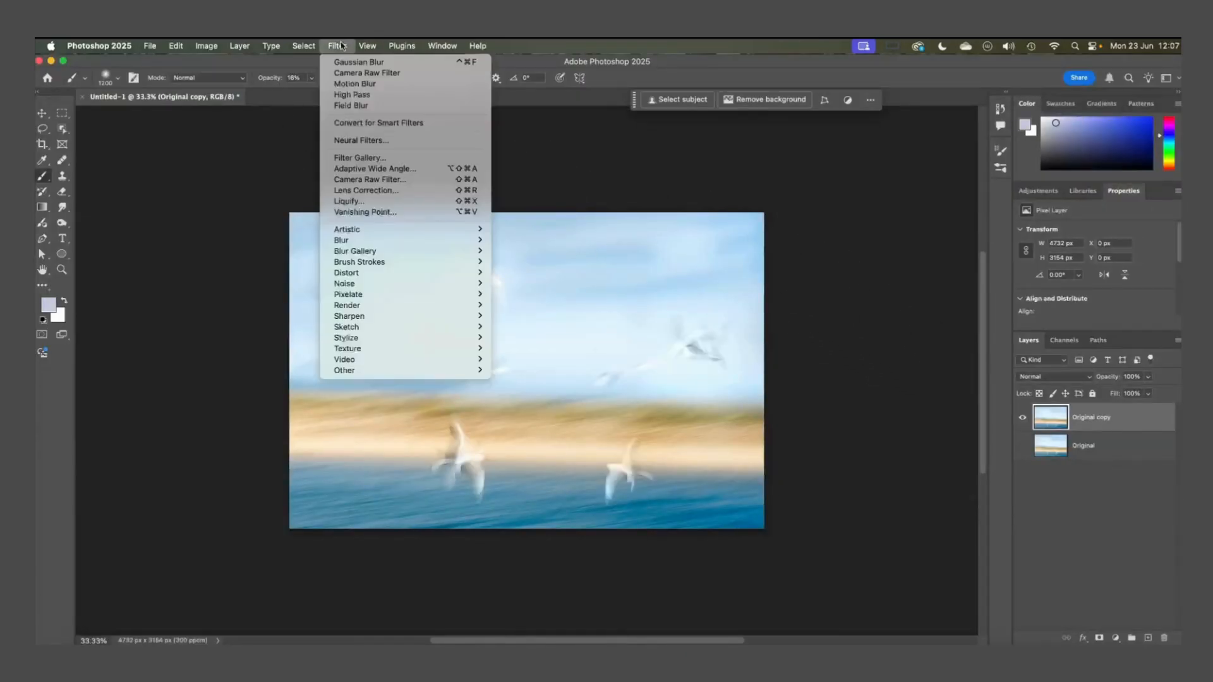
pyautogui.moveTo(379, 241)
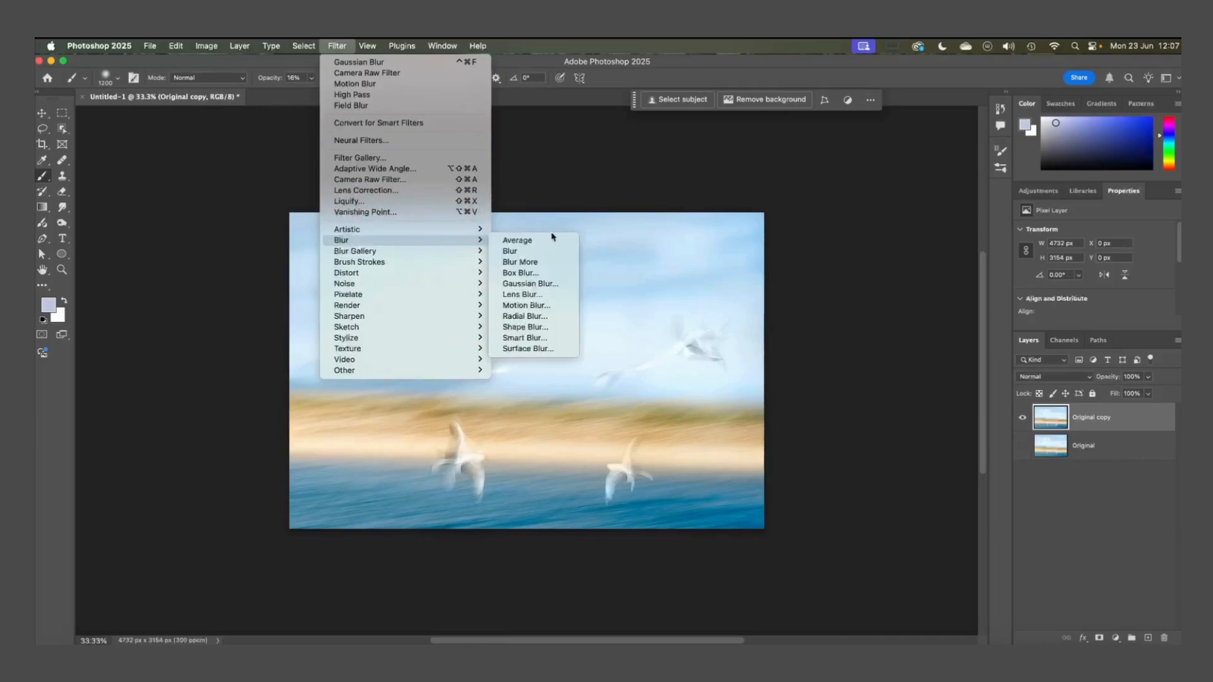
pyautogui.click(554, 281)
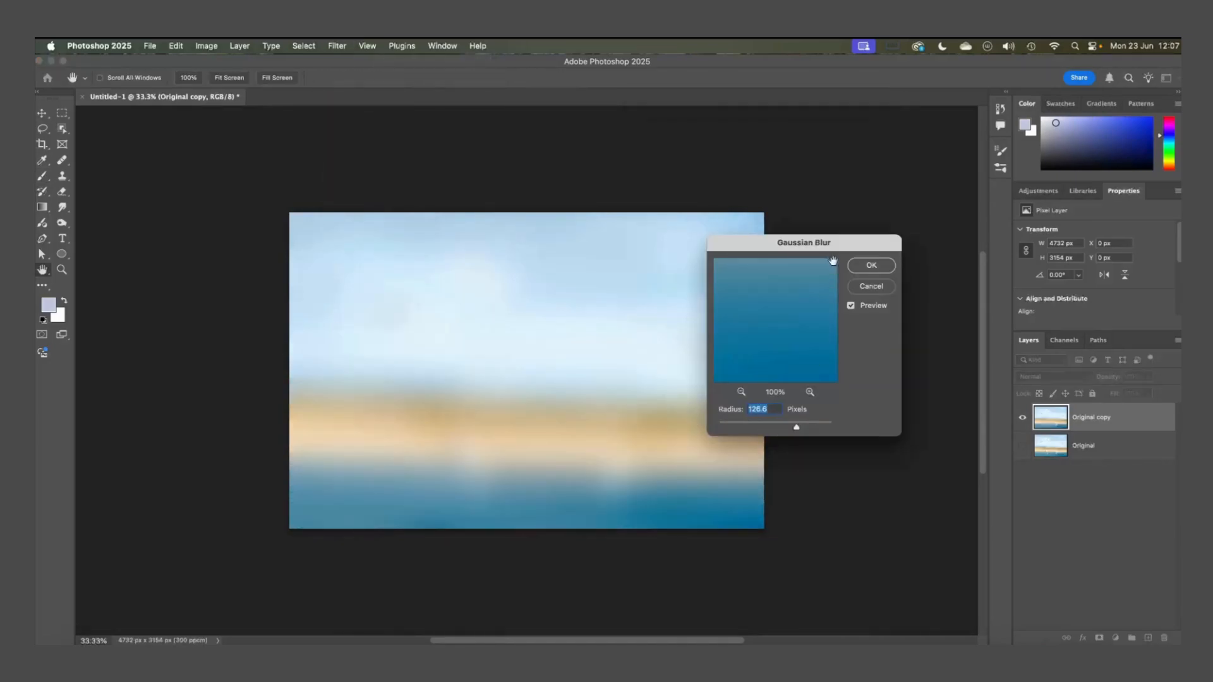
pyautogui.click(869, 268)
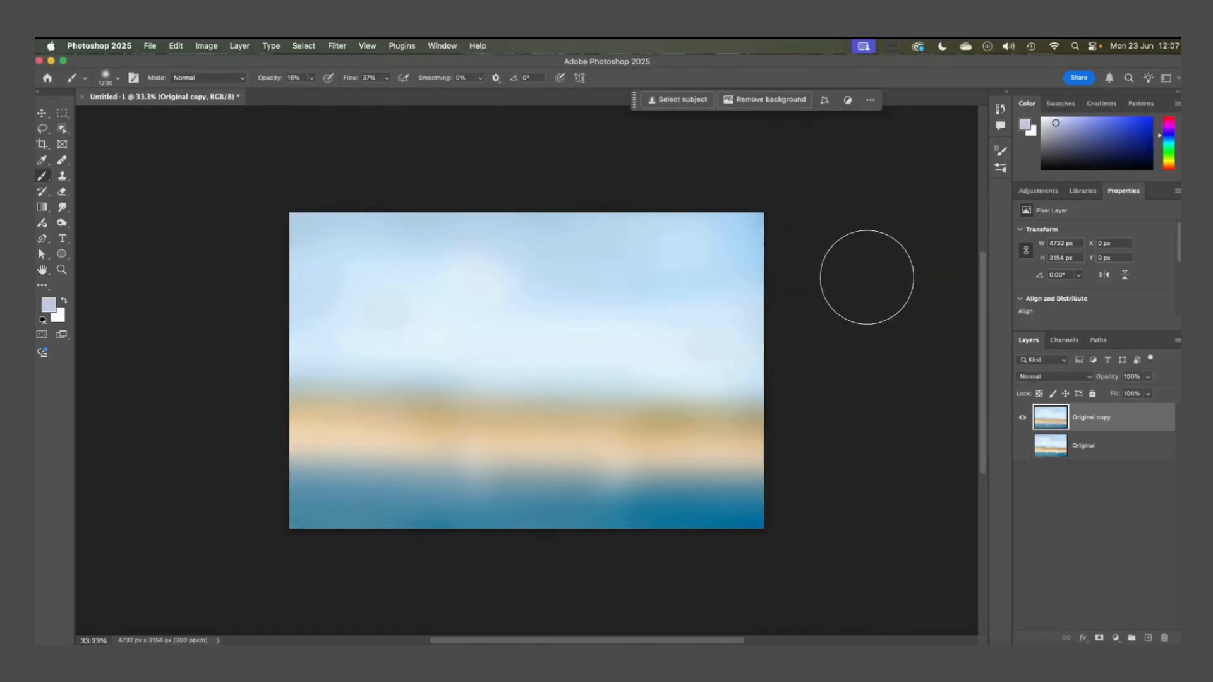
# Rename the blurred Original copy layer as BakedInCopy
pyautogui.doubleClick(1097, 421)
pyautogui.write('BakedInCop')
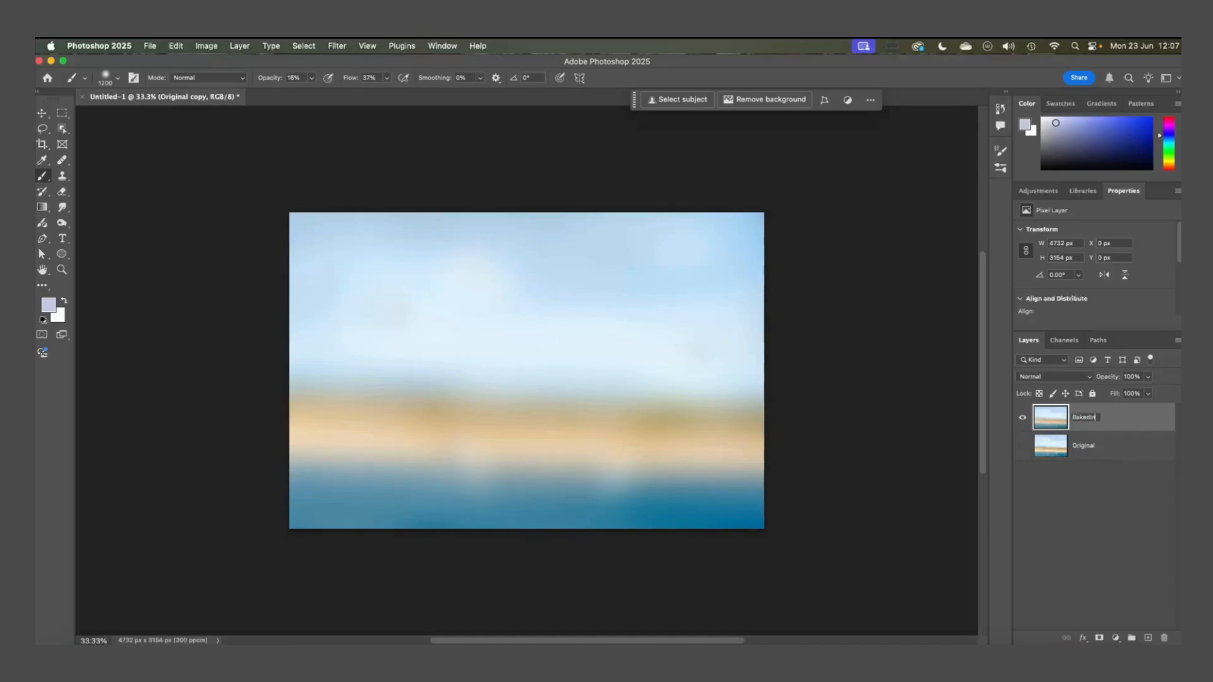
pyautogui.write('y')
pyautogui.press('Return')
# Duplicate the Original layer again and leave only the new copy visible, hiding BakedInCopy and Original
pyautogui.click(1022, 445)
pyautogui.click(1047, 449)
pyautogui.press('super+j')
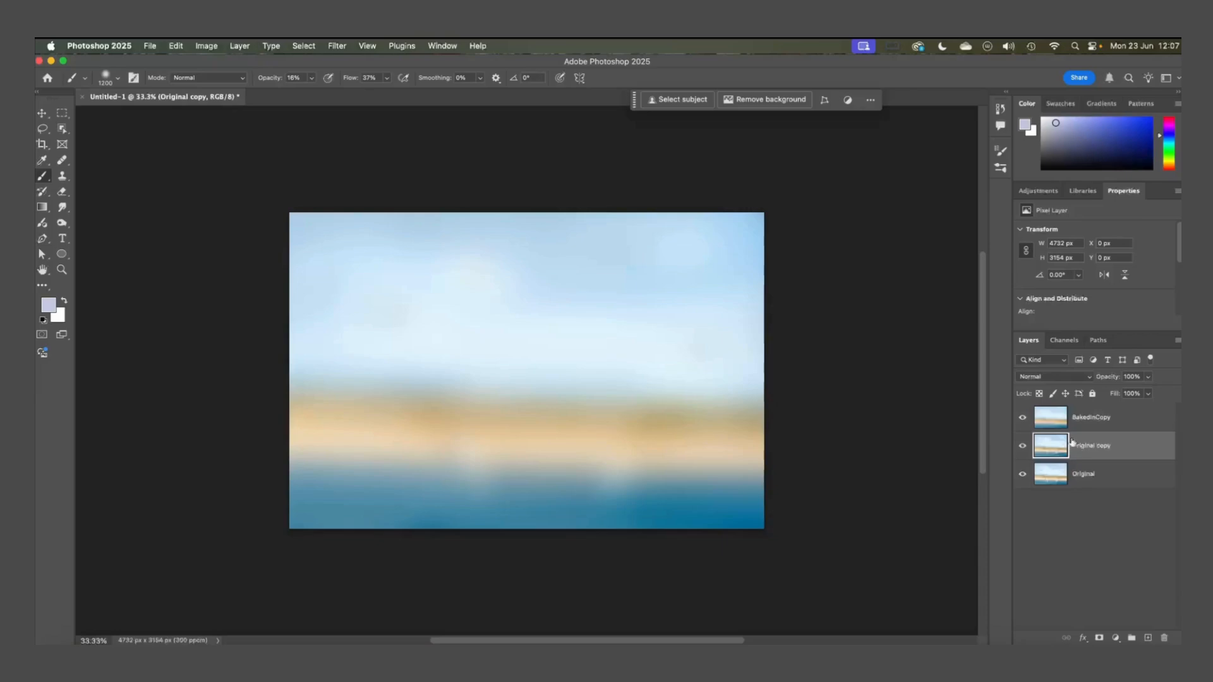
pyautogui.click(1021, 418)
pyautogui.click(1022, 474)
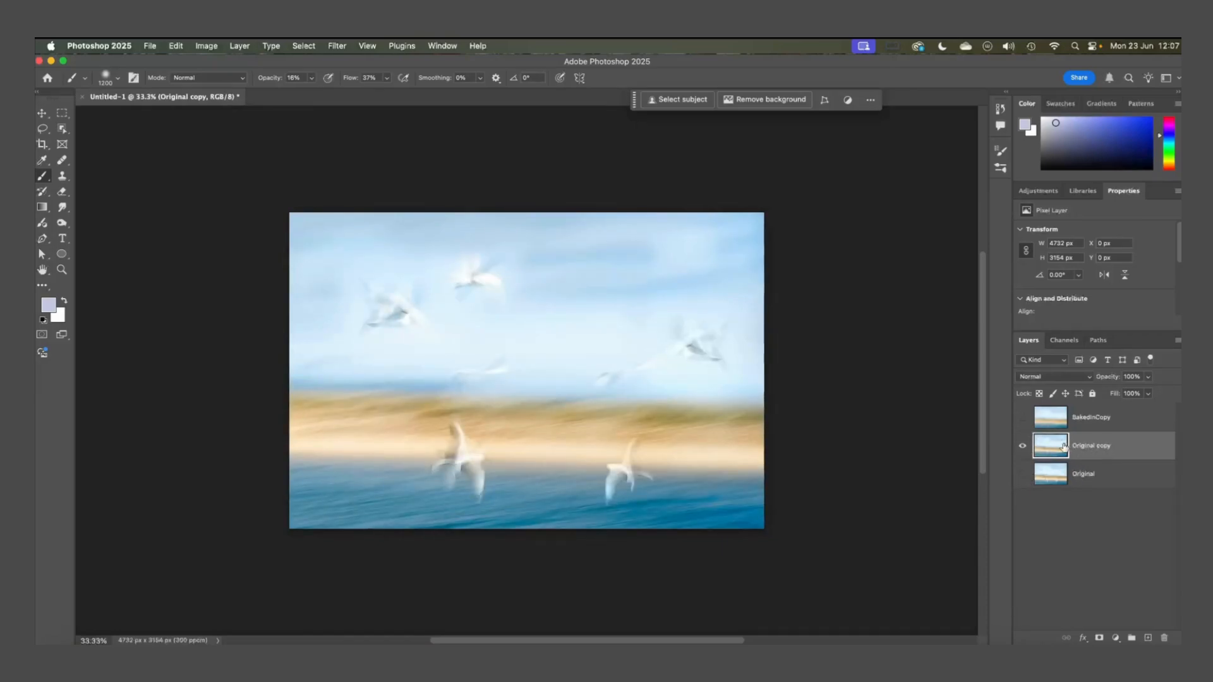
# Convert the Original copy layer to a smart object
pyautogui.rightClick(1125, 447)
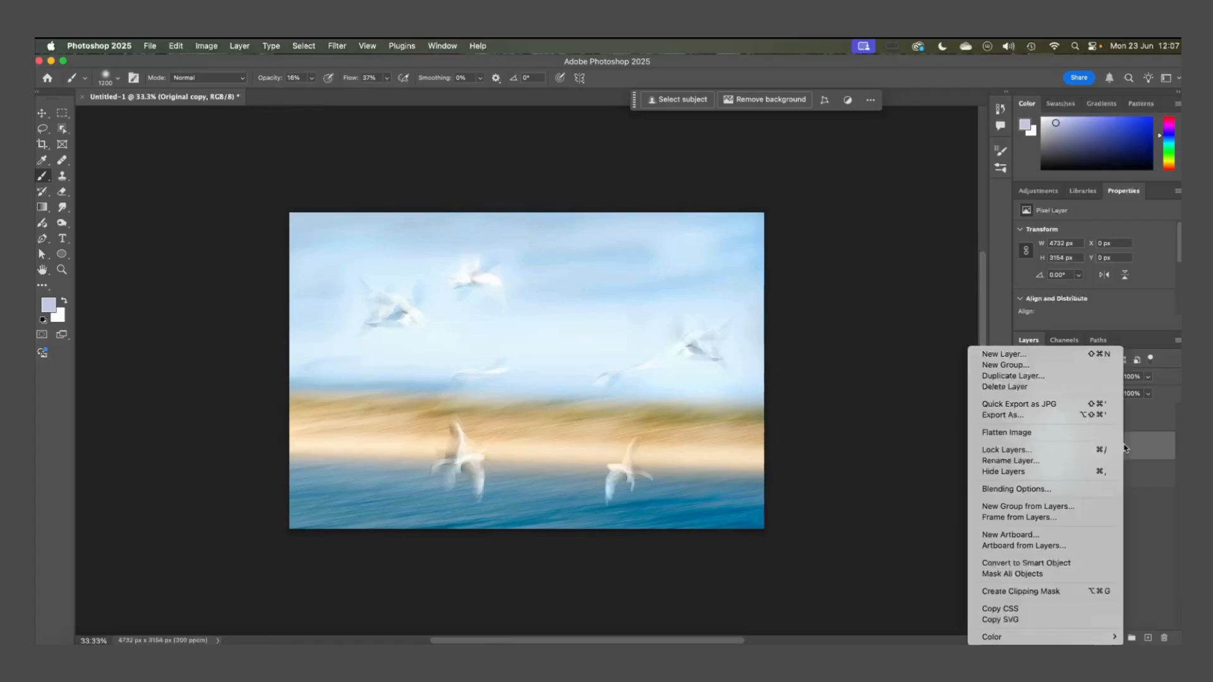
pyautogui.click(1082, 564)
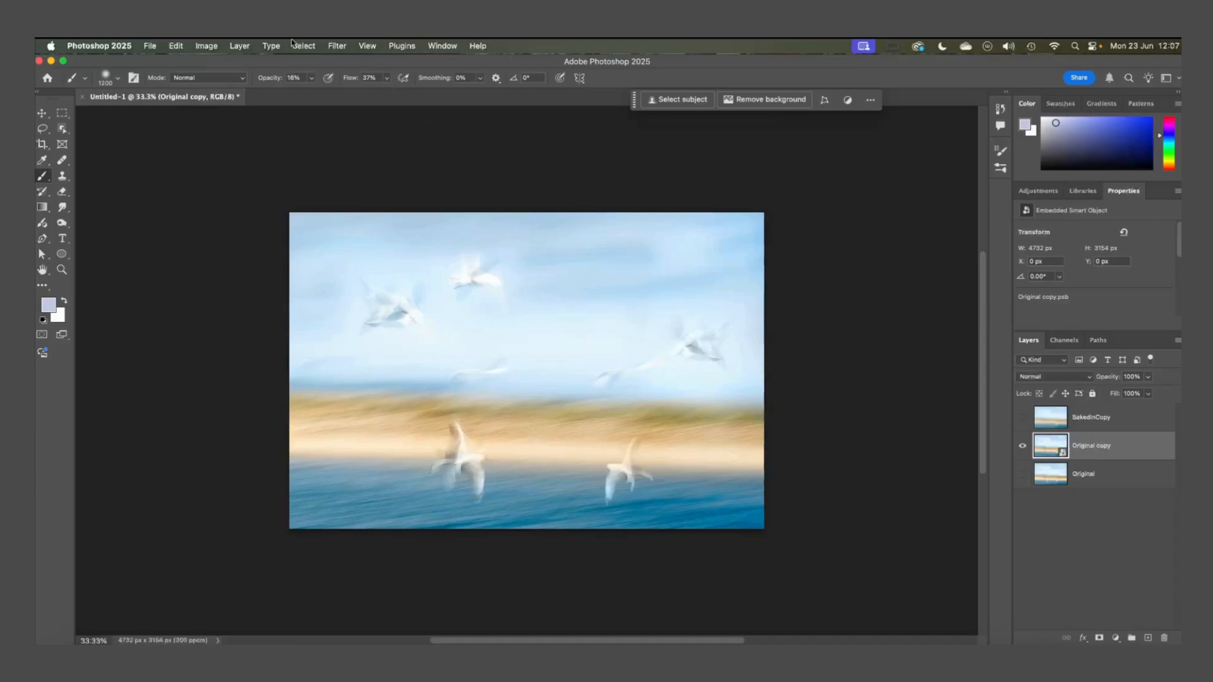
pyautogui.click(341, 48)
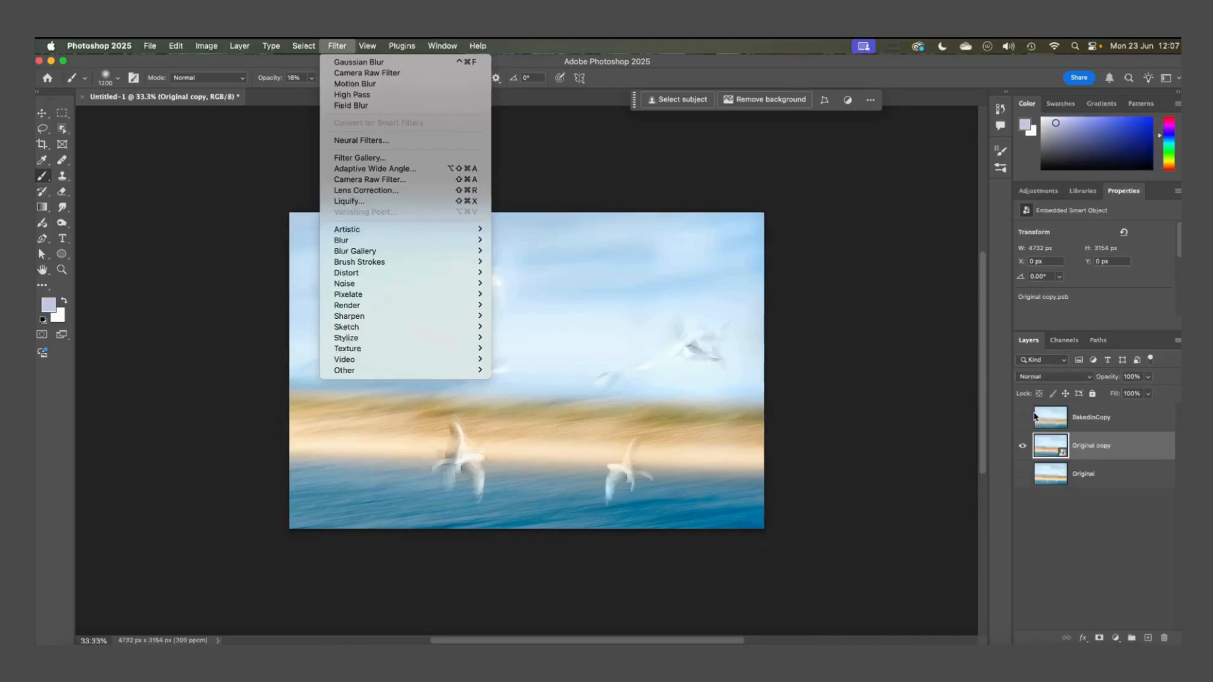
pyautogui.click(1095, 450)
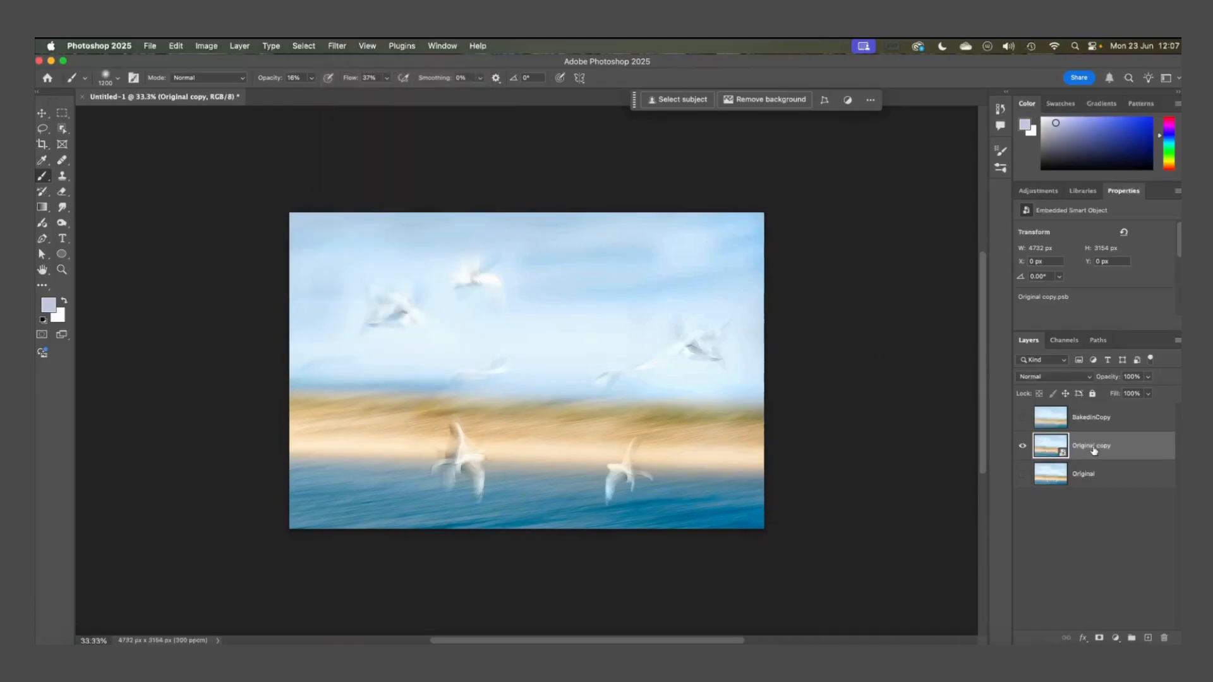
# Rasterize the Original copy smart object back into a pixel layer
pyautogui.rightClick(1095, 450)
pyautogui.click(1115, 449)
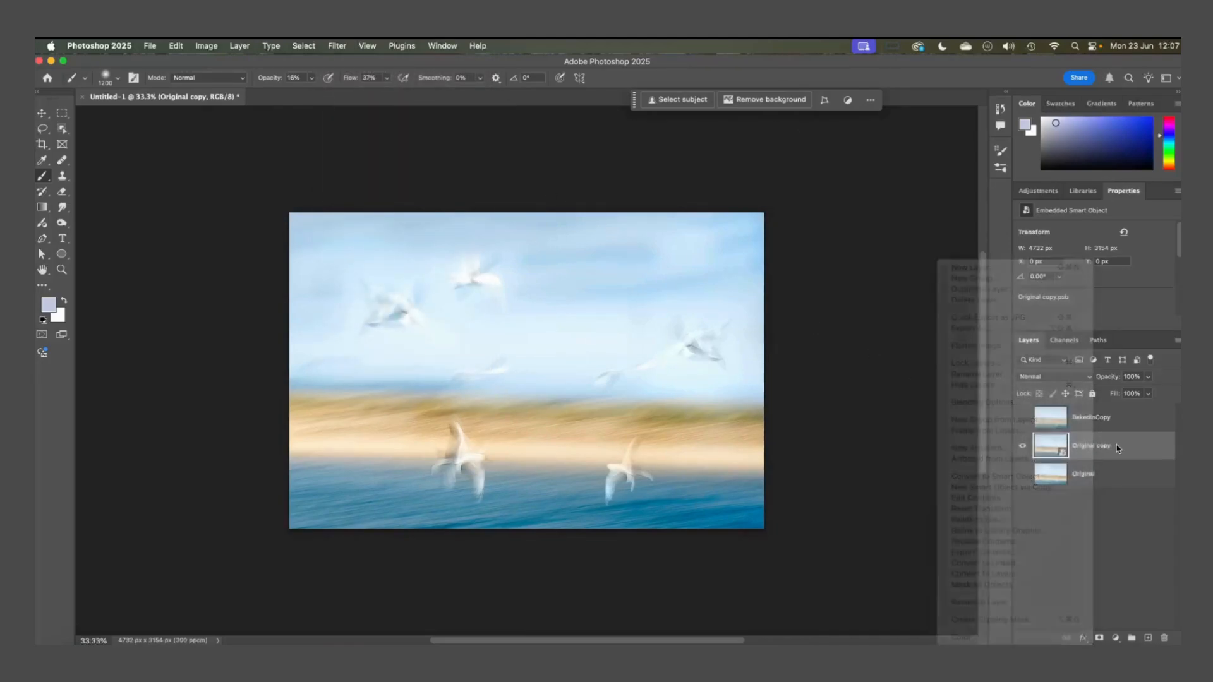
pyautogui.rightClick(1116, 449)
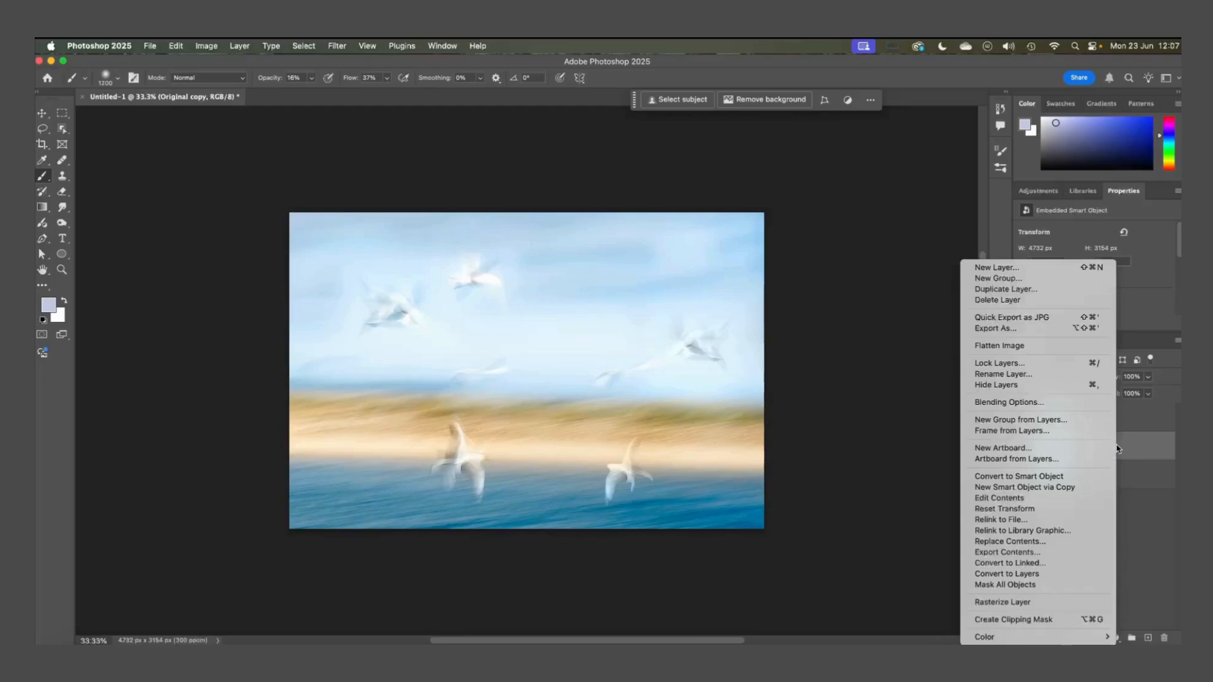
pyautogui.click(1049, 601)
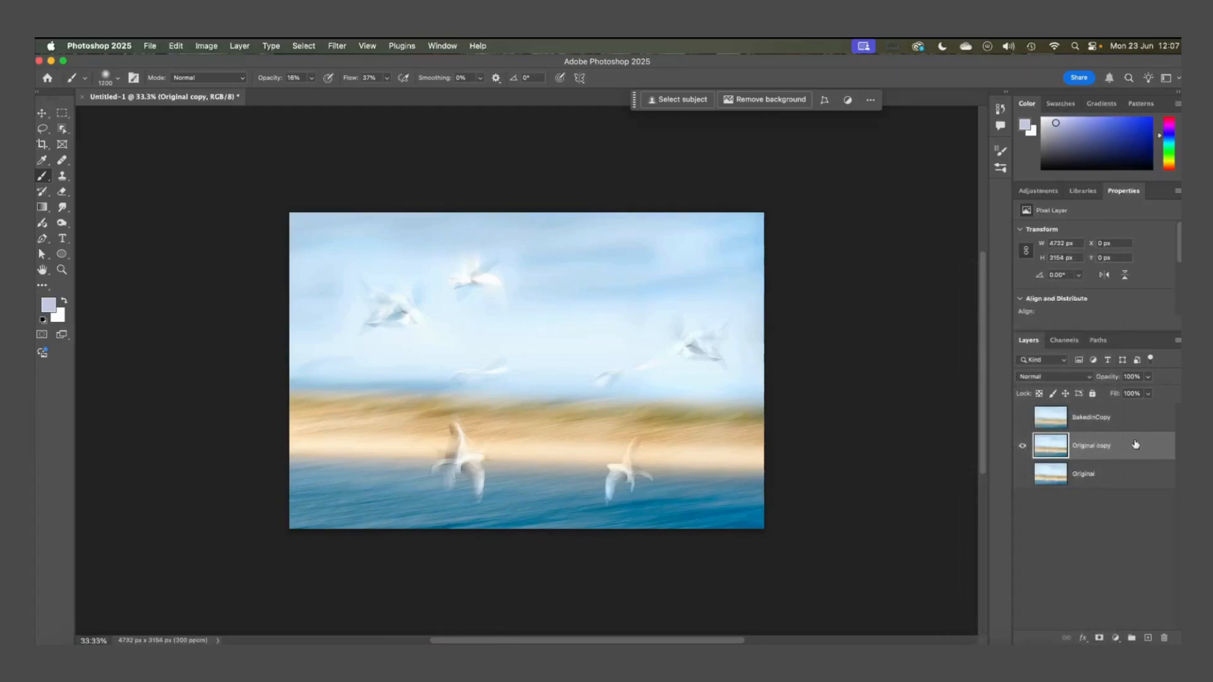
# Convert the Original copy layer for smart filters
pyautogui.click(338, 46)
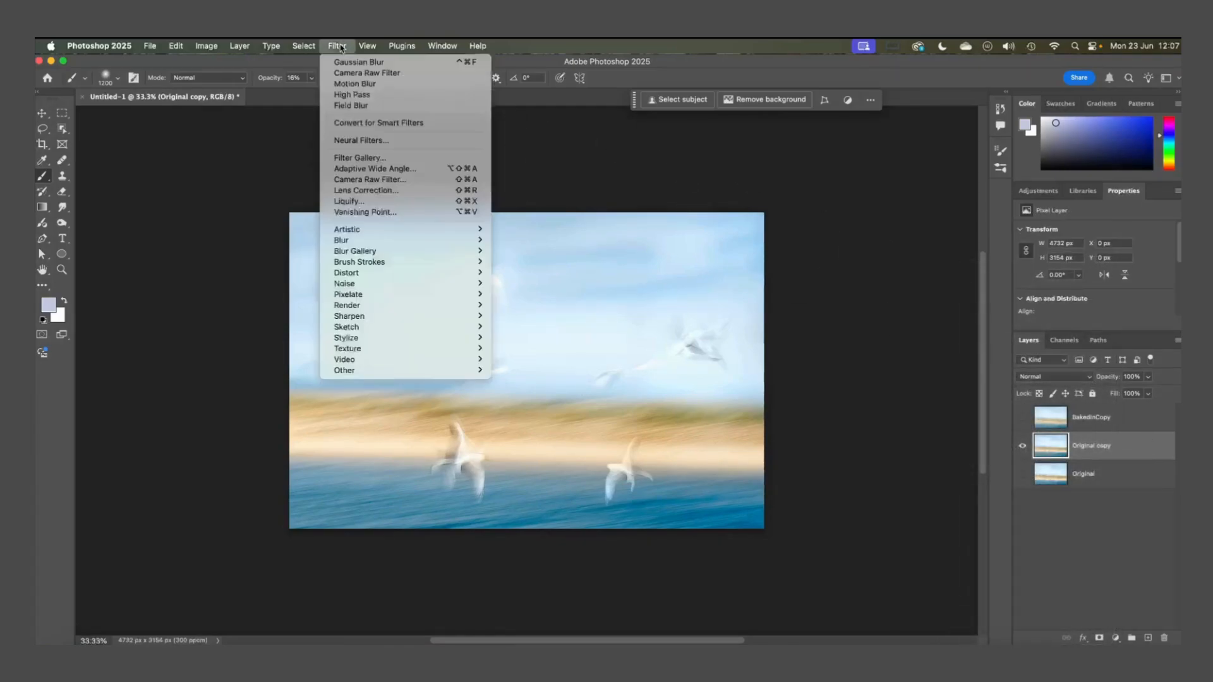
pyautogui.click(360, 122)
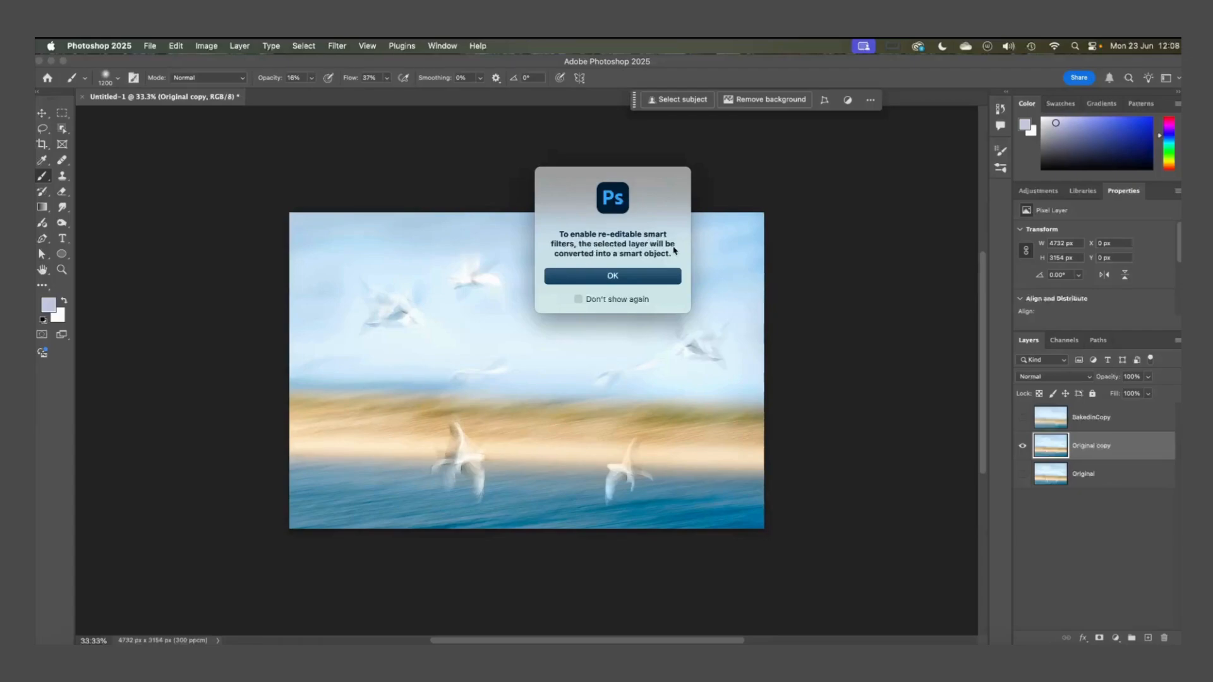
pyautogui.click(614, 275)
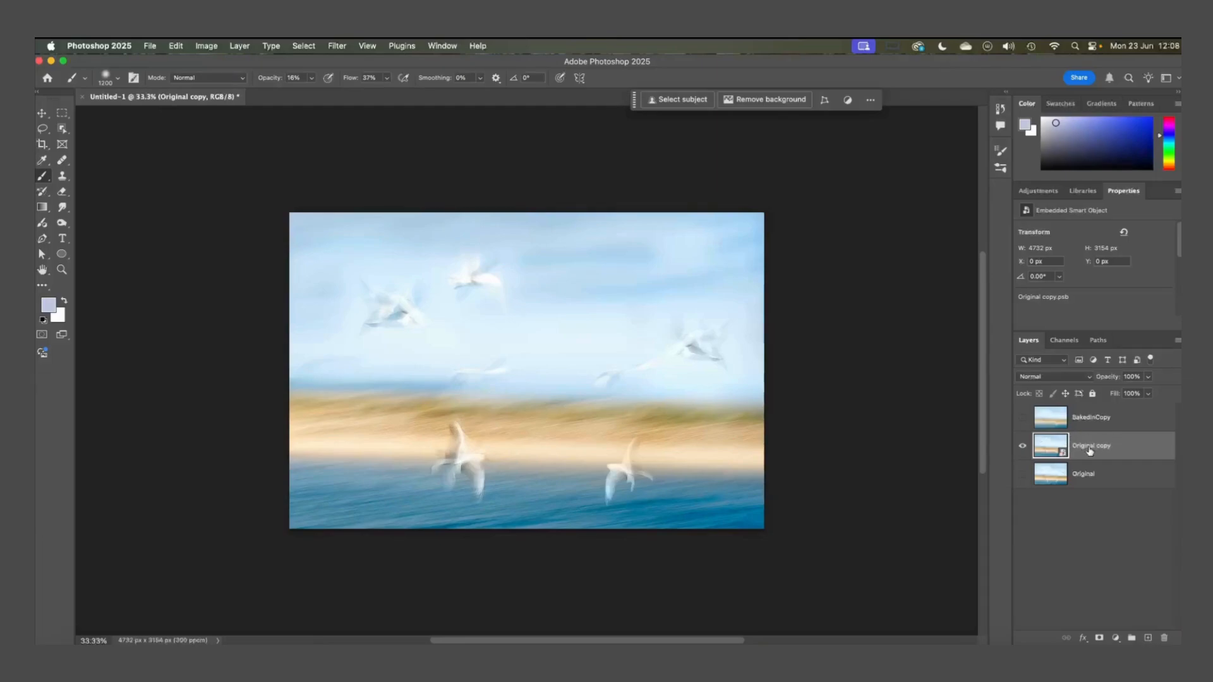
# Apply a Gaussian Blur smart filter with a 126.6-pixel radius to the Original copy layer
pyautogui.click(335, 48)
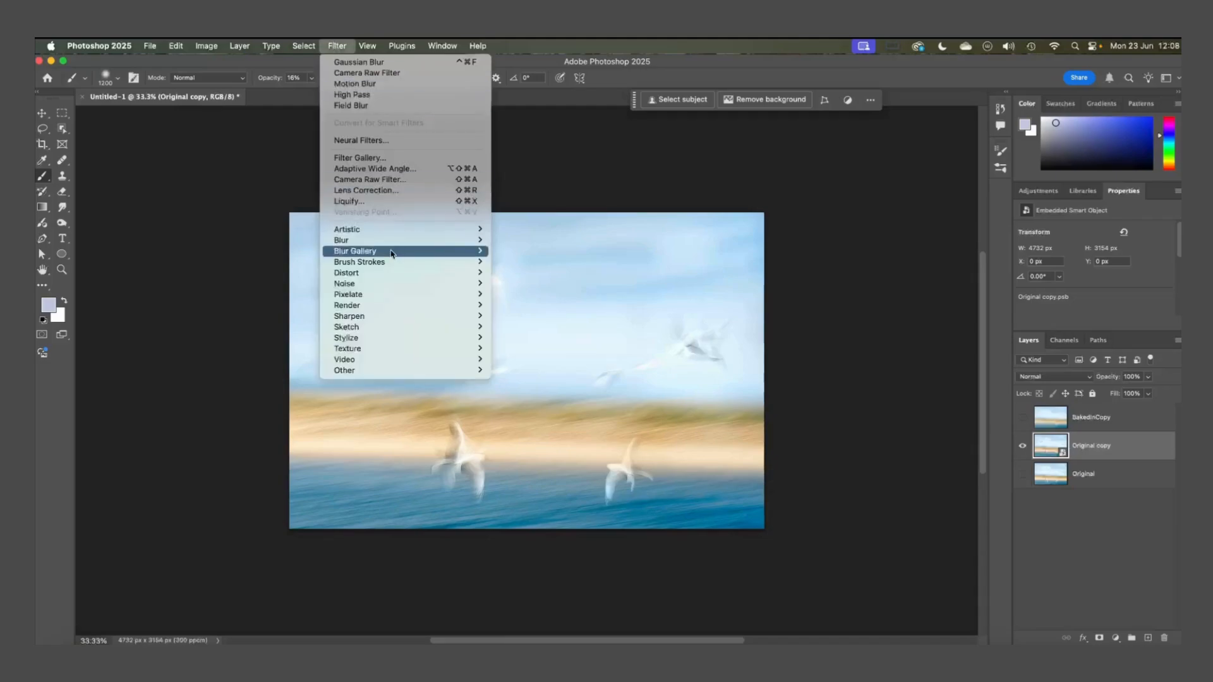
pyautogui.moveTo(404, 240)
pyautogui.click(534, 284)
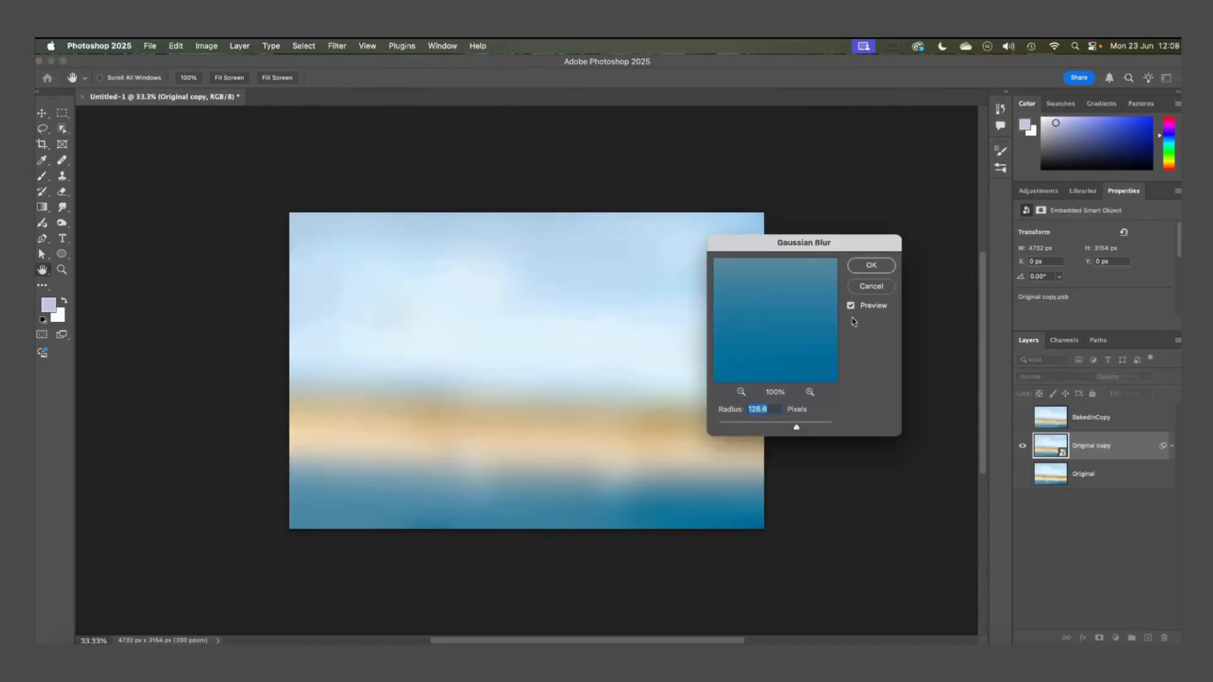
pyautogui.click(873, 266)
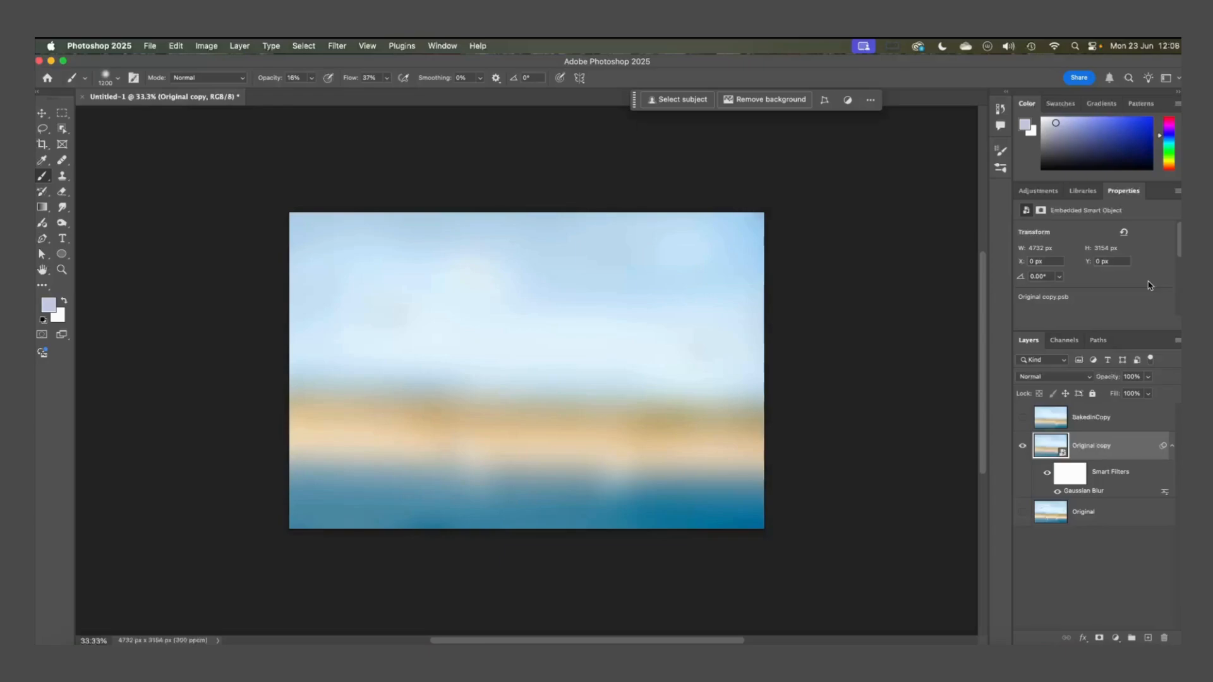
# Toggle the smart filters and the two blurred layers' visibility to compare the editable blur with BakedInCopy
pyautogui.click(1047, 474)
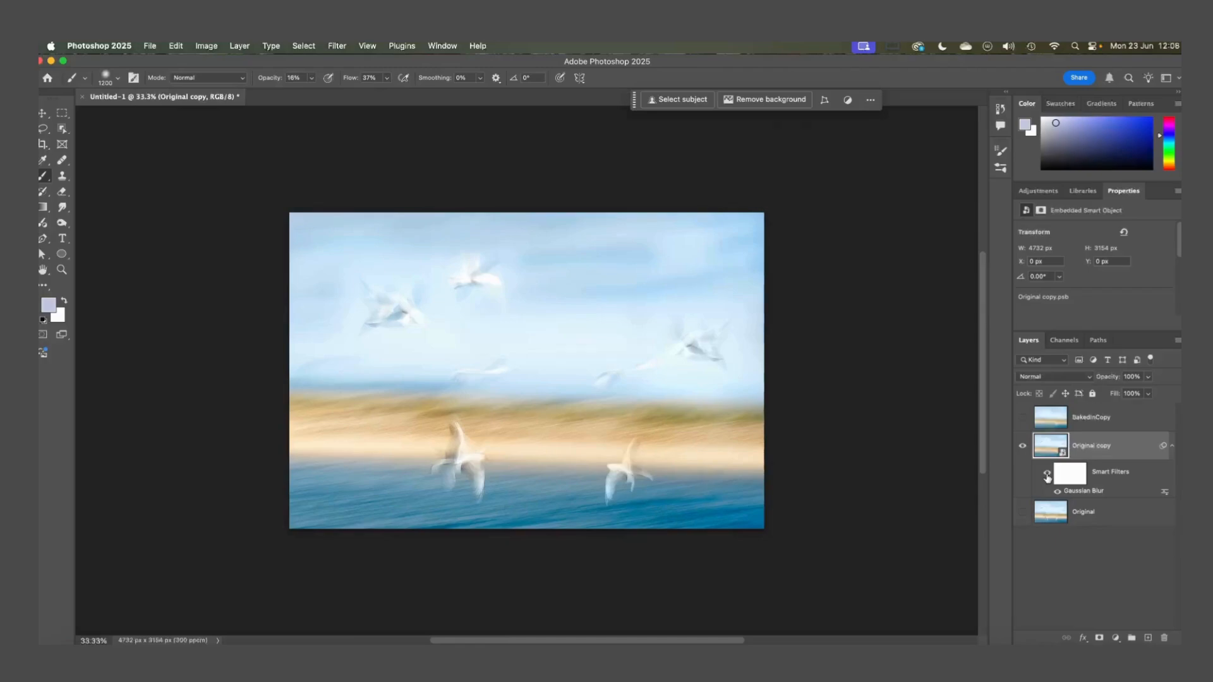
pyautogui.click(1046, 474)
pyautogui.click(1022, 417)
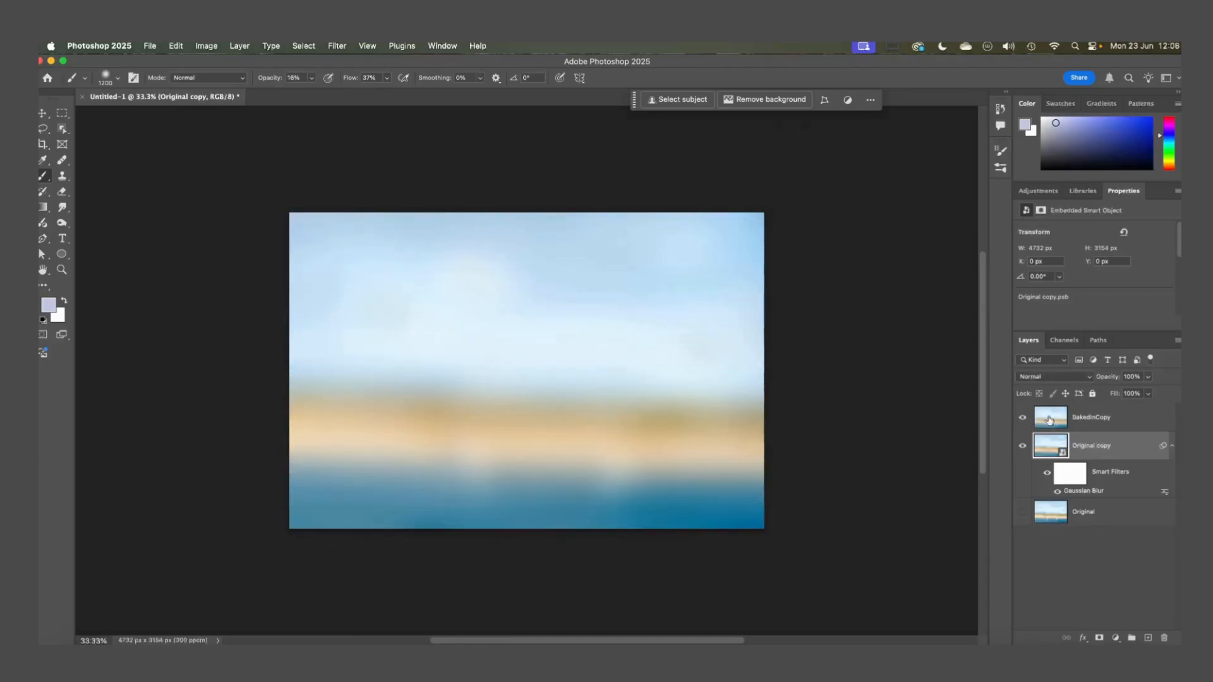
pyautogui.click(1022, 445)
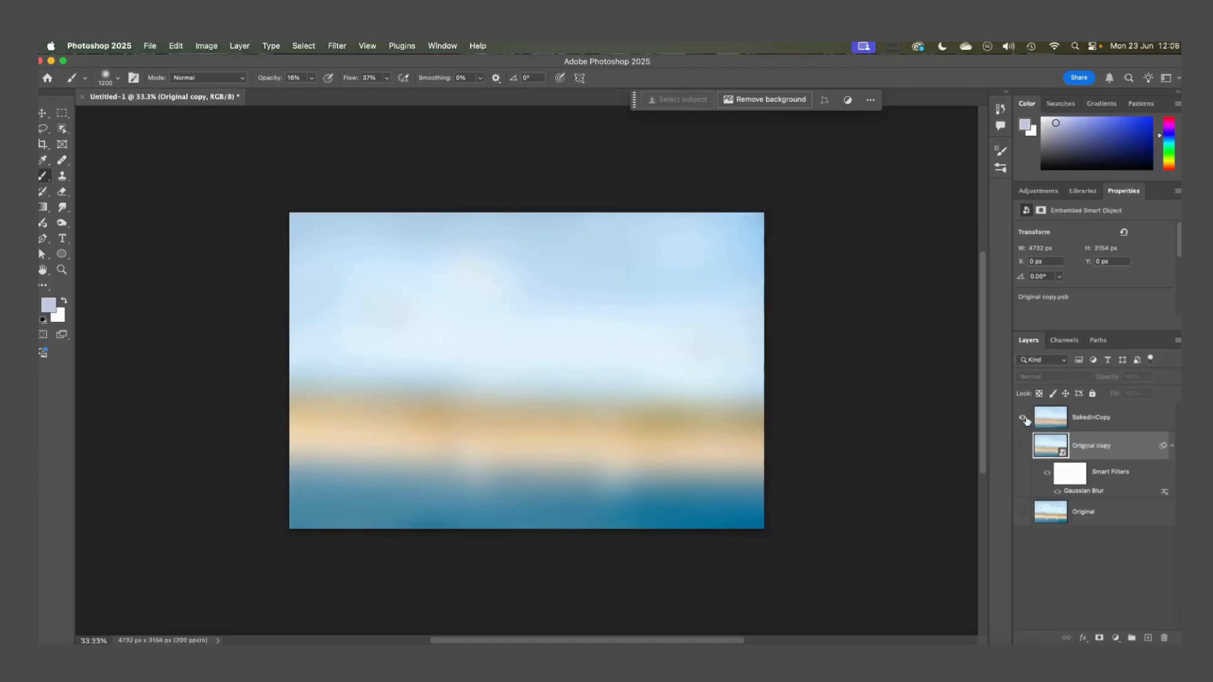
pyautogui.click(1022, 417)
pyautogui.click(1022, 446)
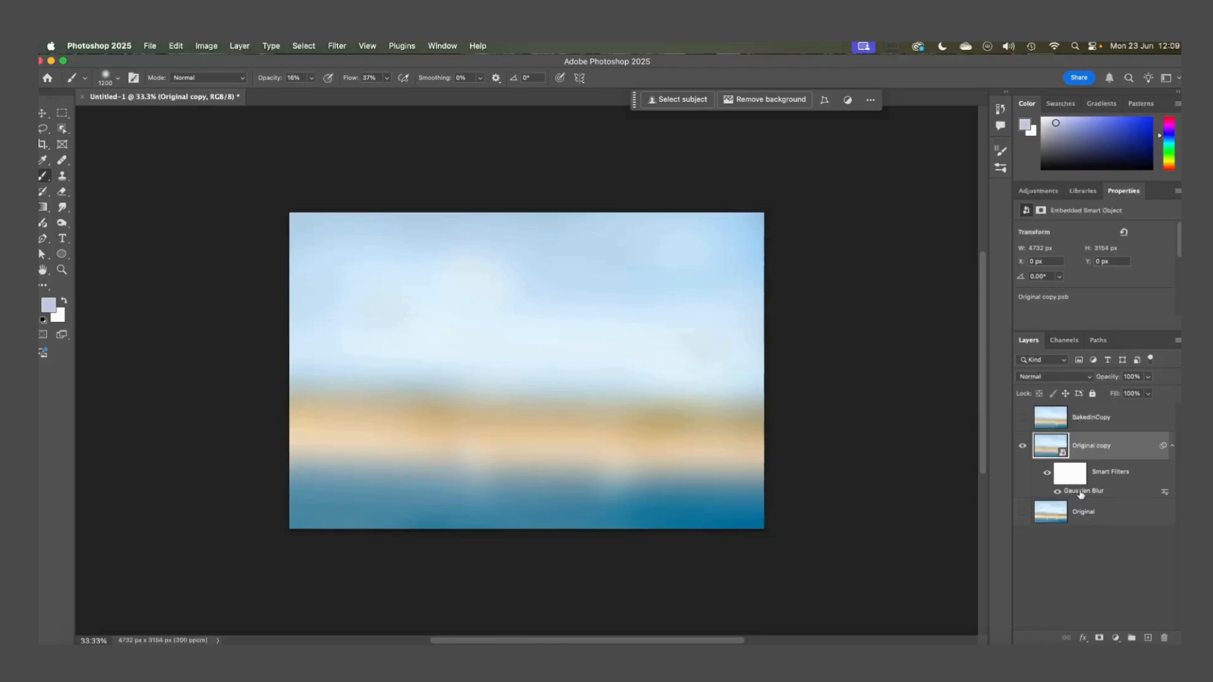
# Reopen the Original copy layer's Gaussian Blur smart filter and reduce its radius to 16.2 pixels
pyautogui.doubleClick(1077, 494)
pyautogui.moveTo(794, 425); pyautogui.dragTo(767, 428)
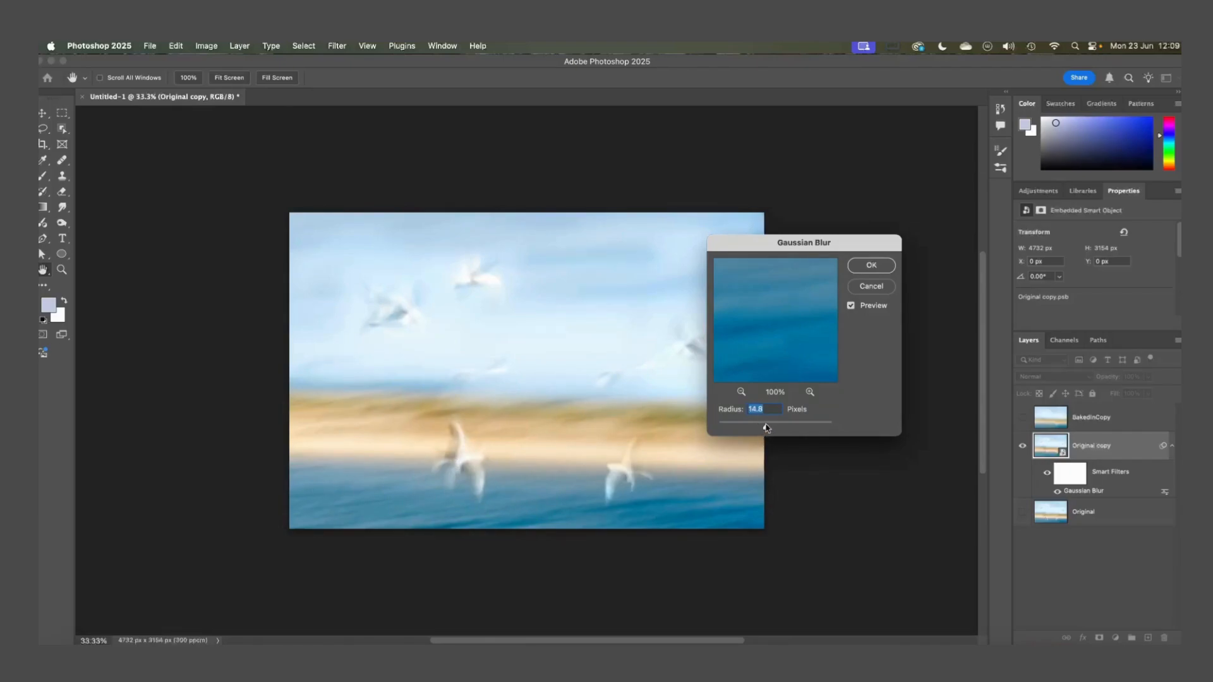
pyautogui.click(877, 272)
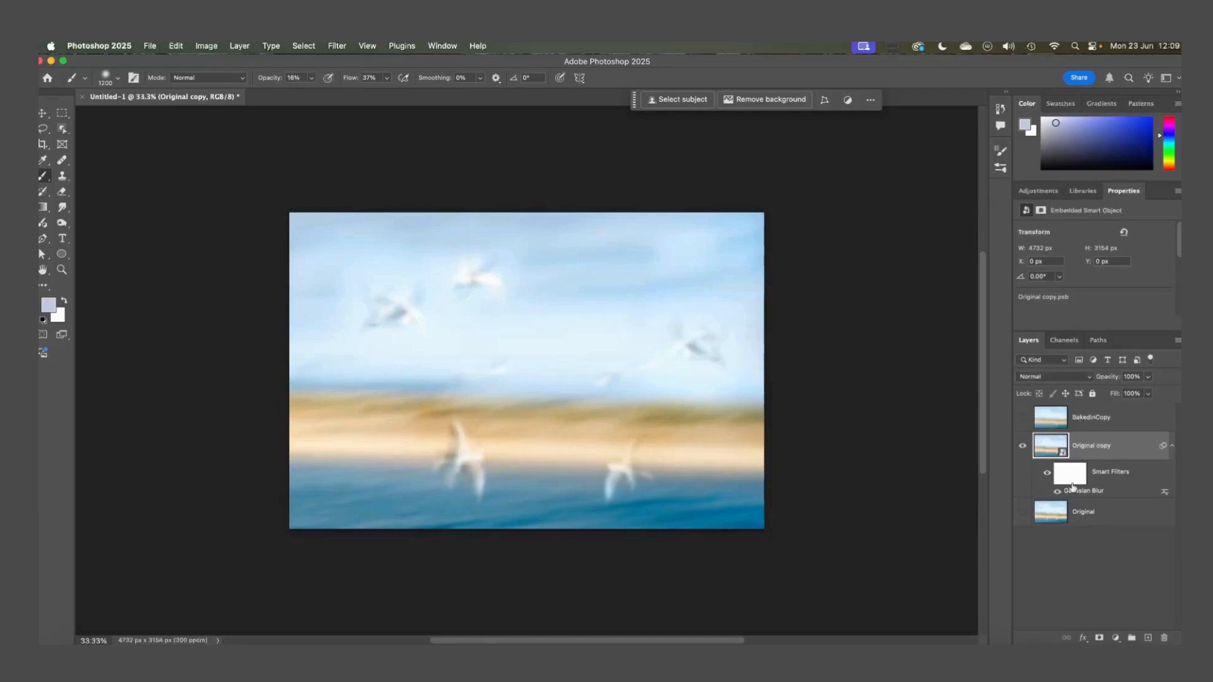
# Re-edit the Gaussian Blur smart filter on Original copy, raising its radius to about 64.8 pixels
pyautogui.doubleClick(1079, 492)
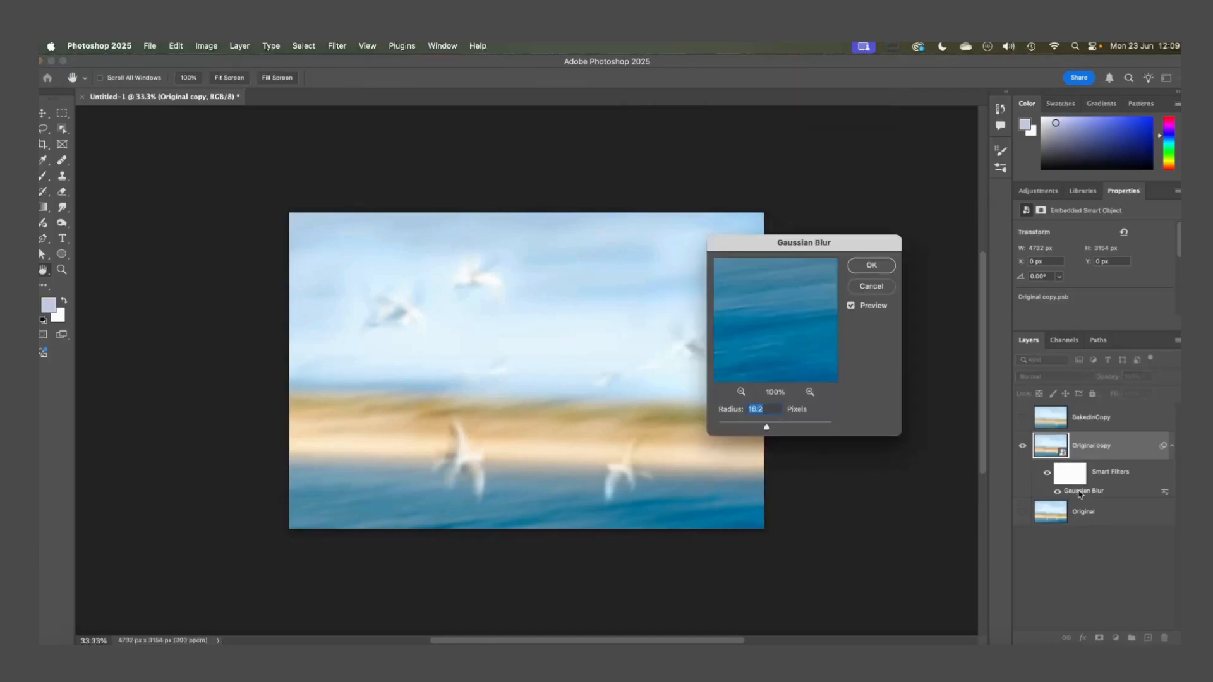
pyautogui.moveTo(809, 425); pyautogui.dragTo(784, 427)
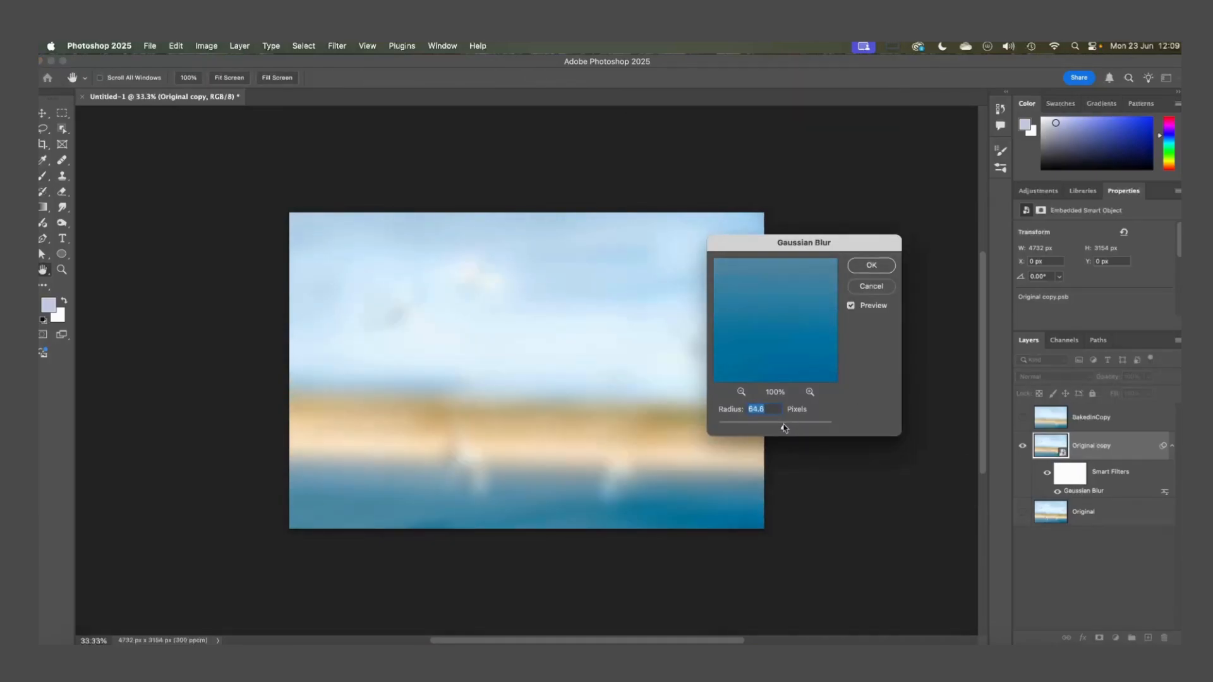
pyautogui.click(869, 267)
# Paint black over the birds on the smart filter mask to reduce their blur, and show the Original layer
pyautogui.press('b')
pyautogui.click(1070, 479)
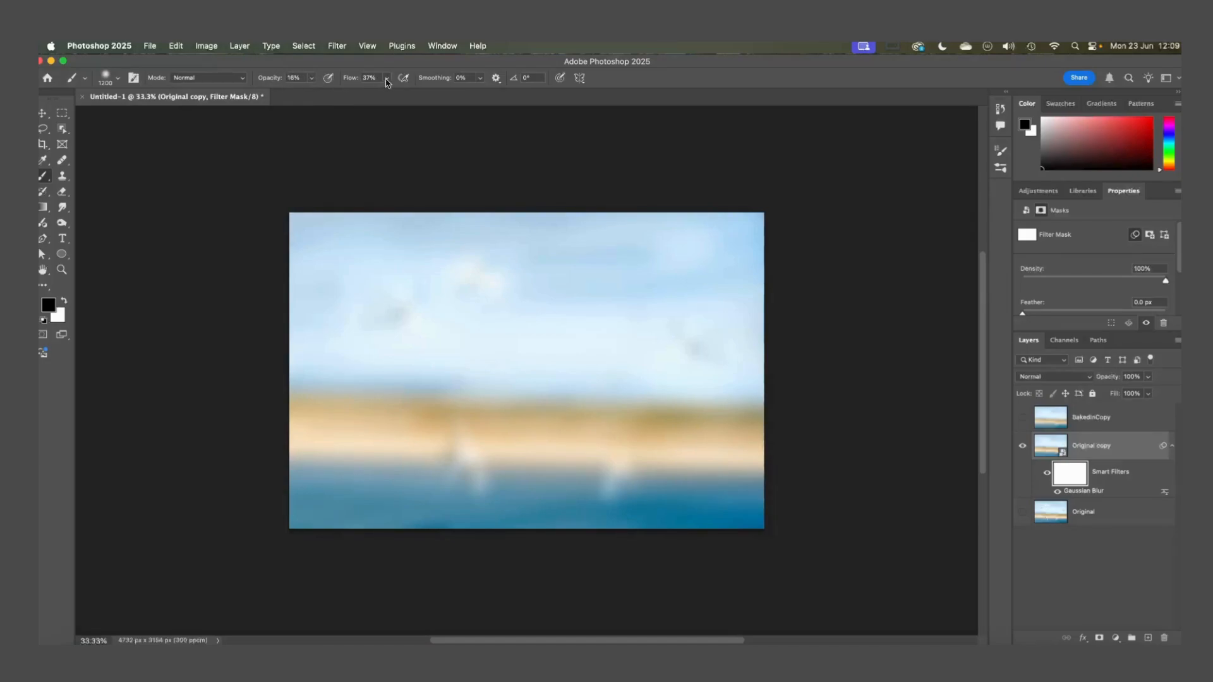
pyautogui.moveTo(379, 284)
pyautogui.mouseDown()
pyautogui.moveTo(394, 335)
pyautogui.moveTo(367, 342)
pyautogui.moveTo(451, 336)
pyautogui.moveTo(470, 316)
pyautogui.moveTo(432, 305)
pyautogui.moveTo(423, 322)
pyautogui.moveTo(362, 346)
pyautogui.moveTo(355, 422)
pyautogui.moveTo(757, 448)
pyautogui.moveTo(685, 501)
pyautogui.moveTo(378, 519)
pyautogui.moveTo(730, 495)
pyautogui.moveTo(838, 502)
pyautogui.moveTo(774, 417)
pyautogui.moveTo(704, 388)
pyautogui.moveTo(673, 402)
pyautogui.moveTo(703, 417)
pyautogui.moveTo(560, 434)
pyautogui.moveTo(749, 419)
pyautogui.moveTo(611, 447)
pyautogui.moveTo(706, 343)
pyautogui.moveTo(640, 353)
pyautogui.moveTo(675, 354)
pyautogui.moveTo(647, 336)
pyautogui.moveTo(674, 352)
pyautogui.moveTo(655, 316)
pyautogui.moveTo(622, 350)
pyautogui.moveTo(636, 378)
pyautogui.moveTo(572, 365)
pyautogui.moveTo(466, 379)
pyautogui.moveTo(429, 365)
pyautogui.moveTo(472, 313)
pyautogui.moveTo(422, 308)
pyautogui.moveTo(486, 289)
pyautogui.moveTo(362, 295)
pyautogui.moveTo(508, 256)
pyautogui.moveTo(385, 302)
pyautogui.moveTo(555, 292)
pyautogui.moveTo(593, 328)
pyautogui.moveTo(446, 411)
pyautogui.moveTo(339, 428)
pyautogui.moveTo(484, 396)
pyautogui.moveTo(419, 371)
pyautogui.moveTo(404, 375)
pyautogui.moveTo(478, 388)
pyautogui.moveTo(319, 394)
pyautogui.moveTo(462, 371)
pyautogui.moveTo(357, 392)
pyautogui.moveTo(451, 389)
pyautogui.moveTo(472, 414)
pyautogui.moveTo(725, 425)
pyautogui.mouseUp()
pyautogui.press('x')
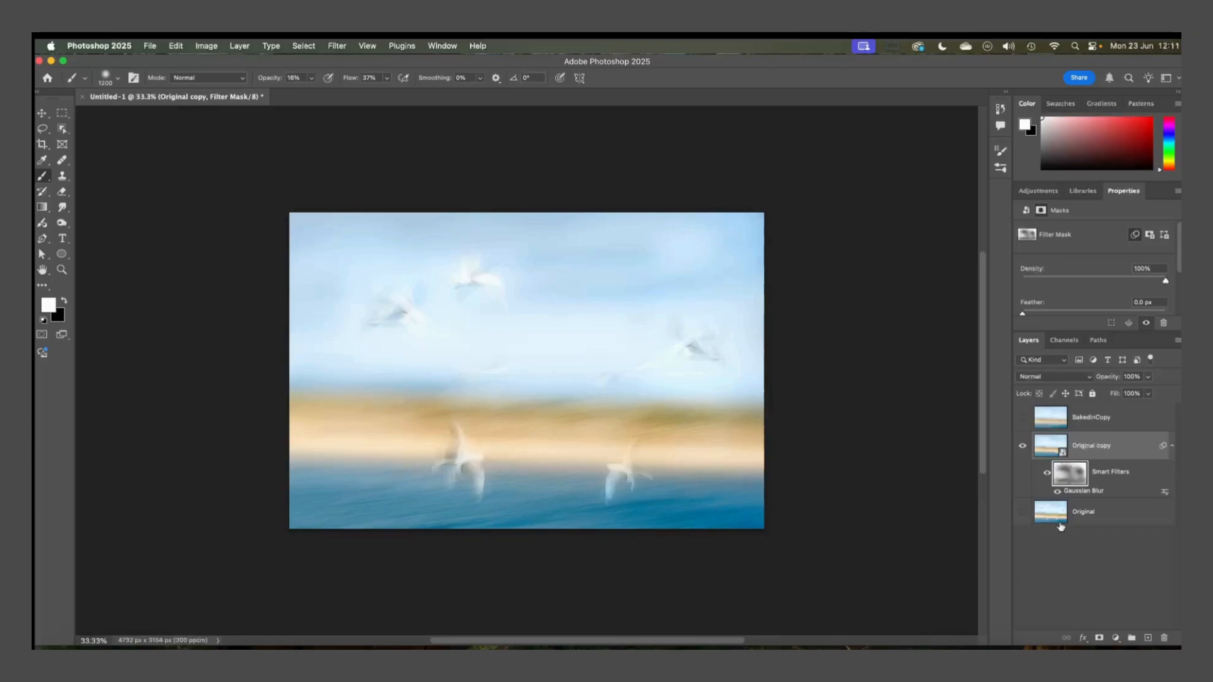
pyautogui.click(1022, 511)
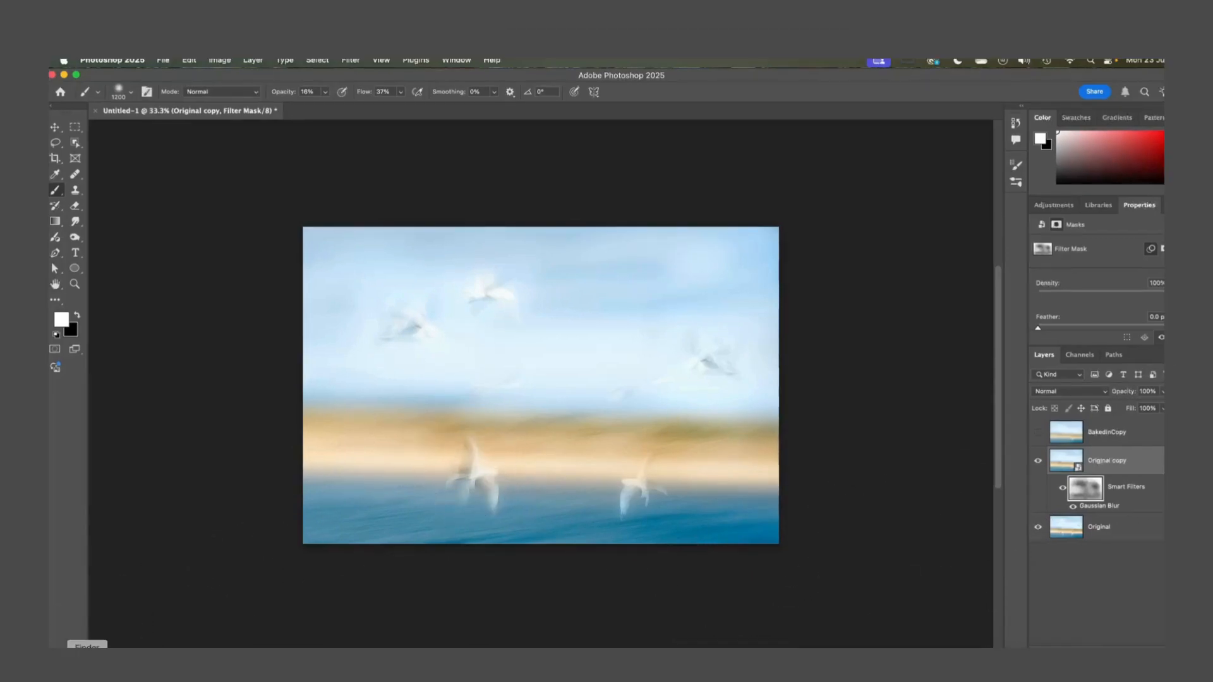
# Switch to Finder and open _DSF2425.RAF in Camera Raw, repositioning the dialog to make its controls accessible
pyautogui.click(79, 641)
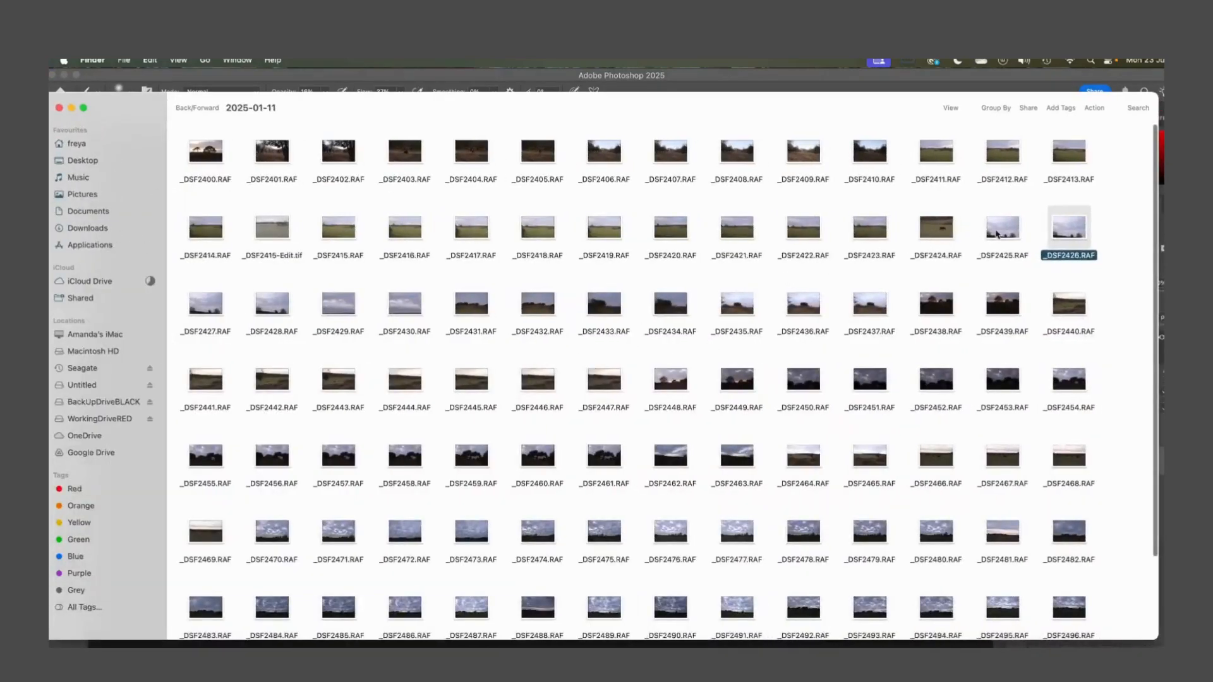
pyautogui.click(1010, 230)
pyautogui.doubleClick(1010, 230)
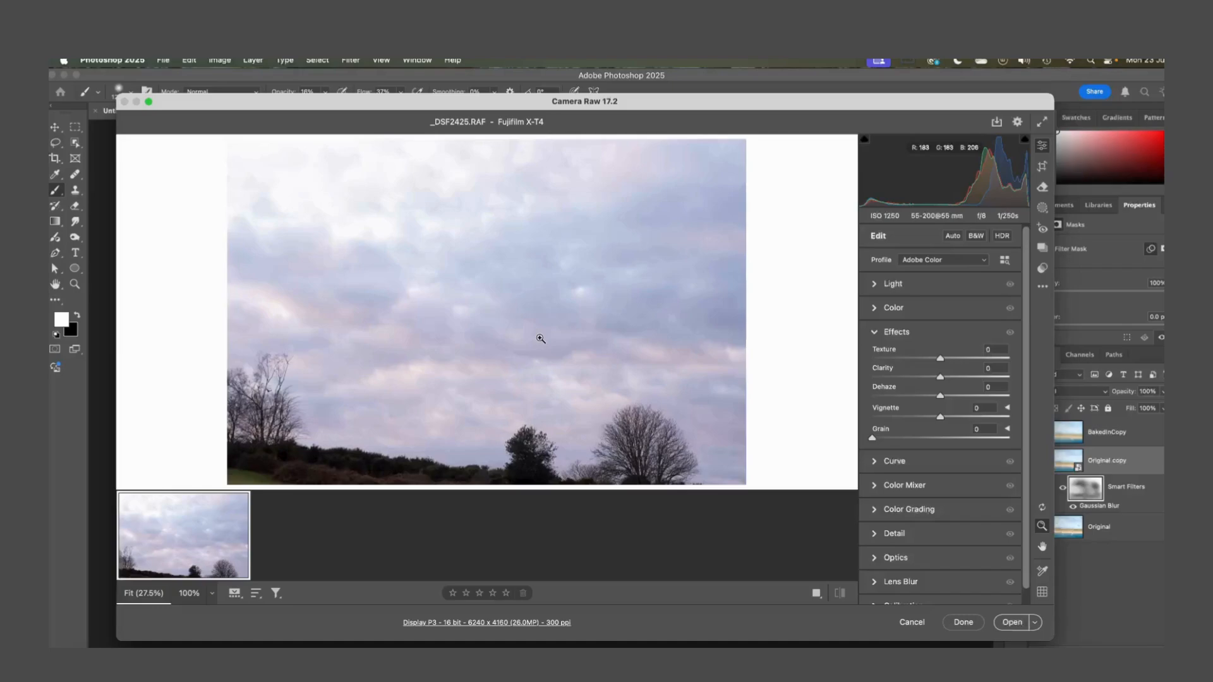
pyautogui.moveTo(500, 101); pyautogui.dragTo(472, 76)
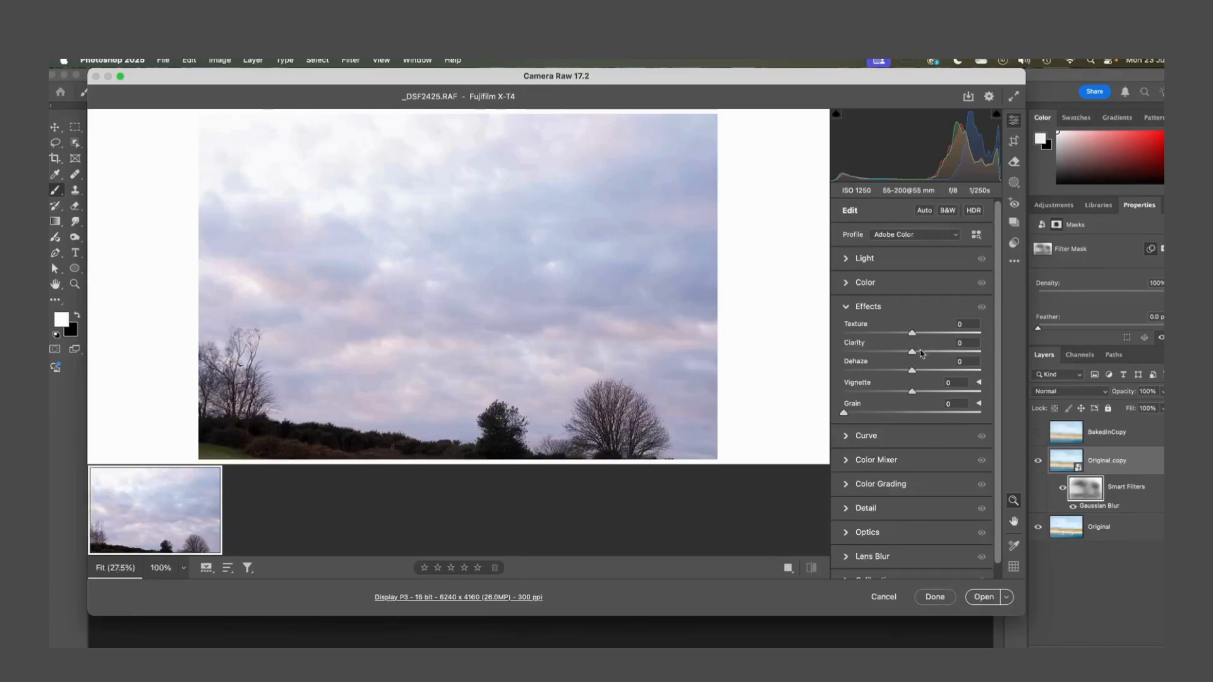
# Adjust the photo's clarity, contrast (+63), shadows (+58), whites and blacks, set vibrance to +77 and saturation to +69, and open it in Photoshop
pyautogui.moveTo(921, 353); pyautogui.dragTo(904, 354)
pyautogui.click(887, 262)
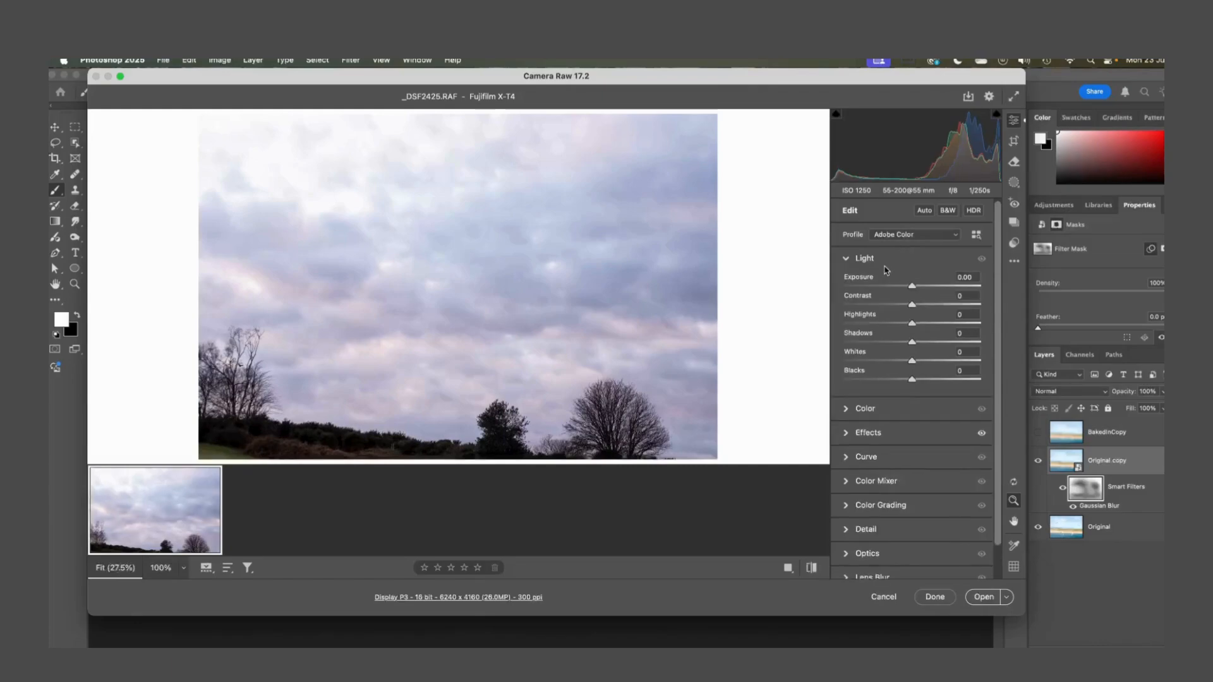
pyautogui.moveTo(911, 305); pyautogui.dragTo(951, 342)
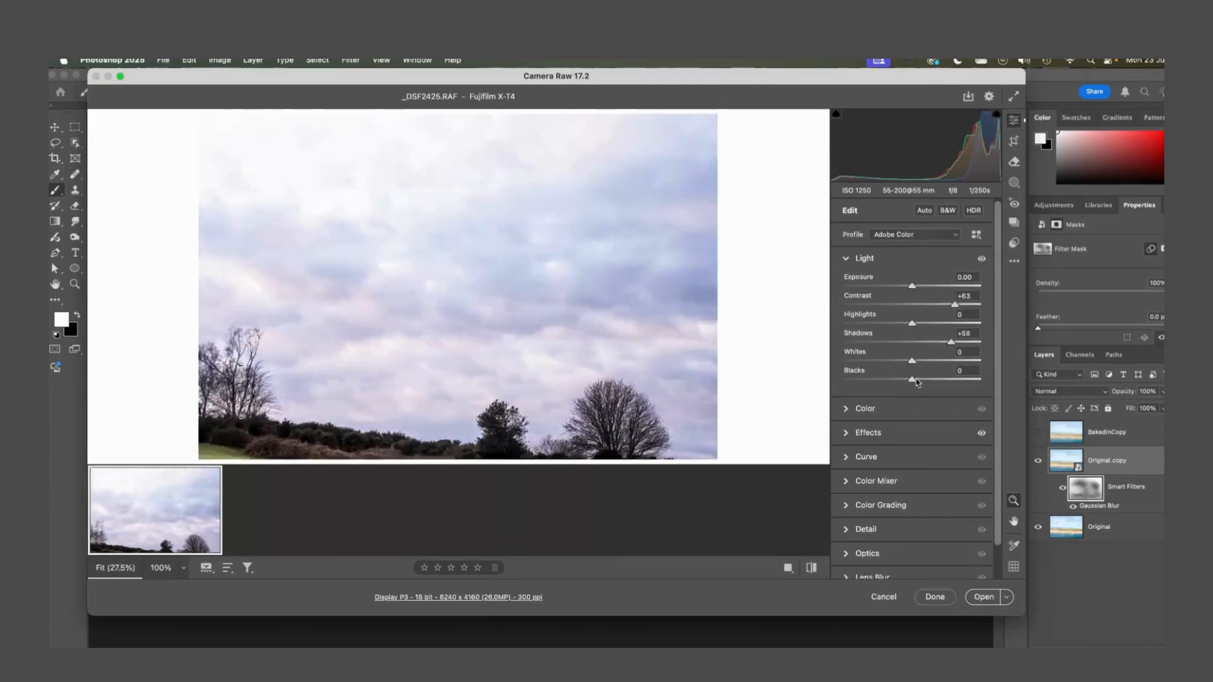
pyautogui.moveTo(912, 379); pyautogui.dragTo(964, 367)
pyautogui.click(888, 409)
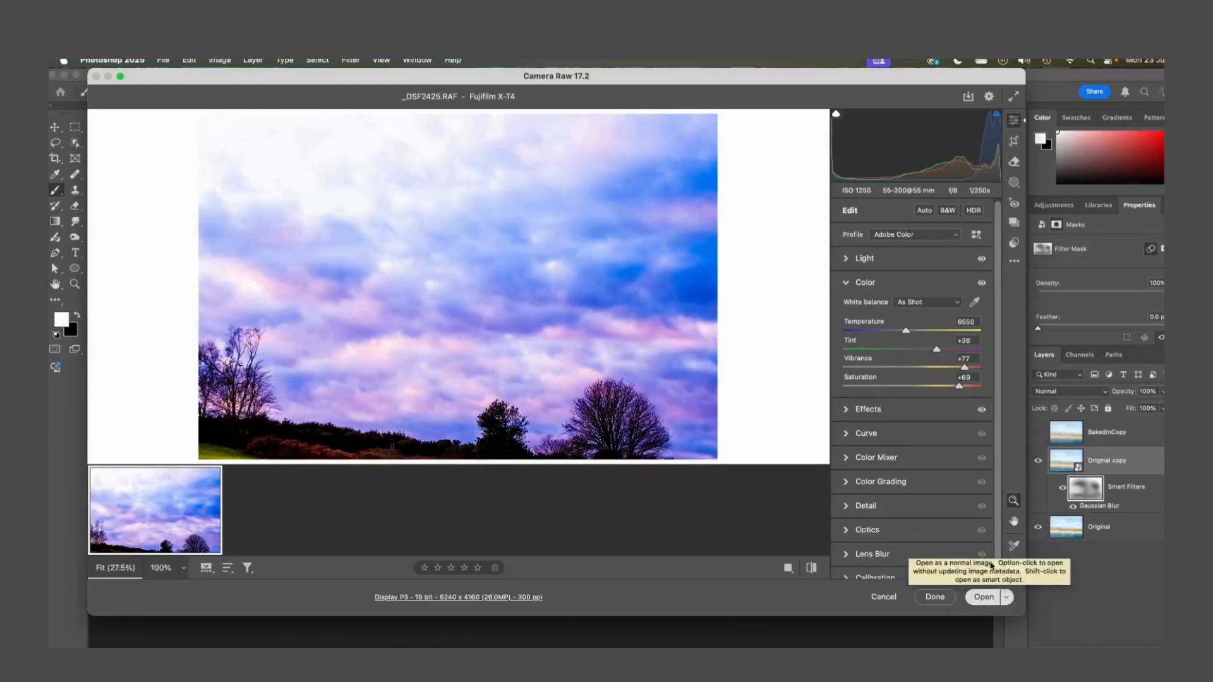
pyautogui.click(996, 562)
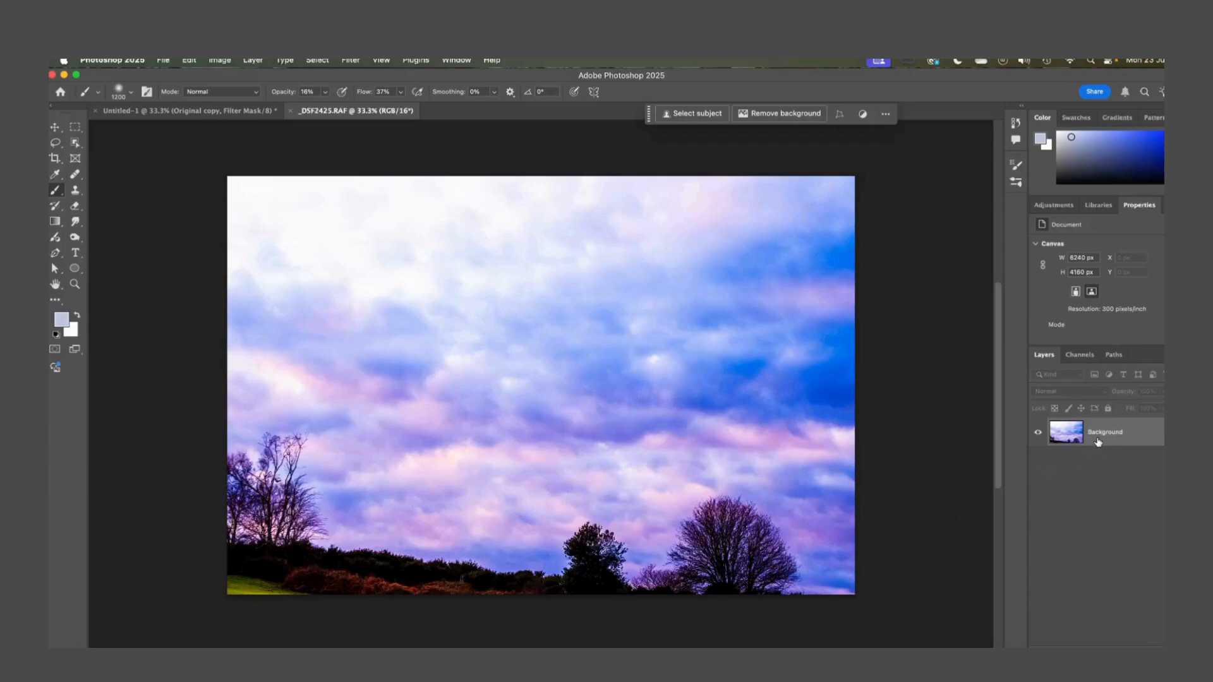
# Unlock the Background layer of _DSF2425.RAF, undo the unlock, and close the document without saving
pyautogui.click(1155, 441)
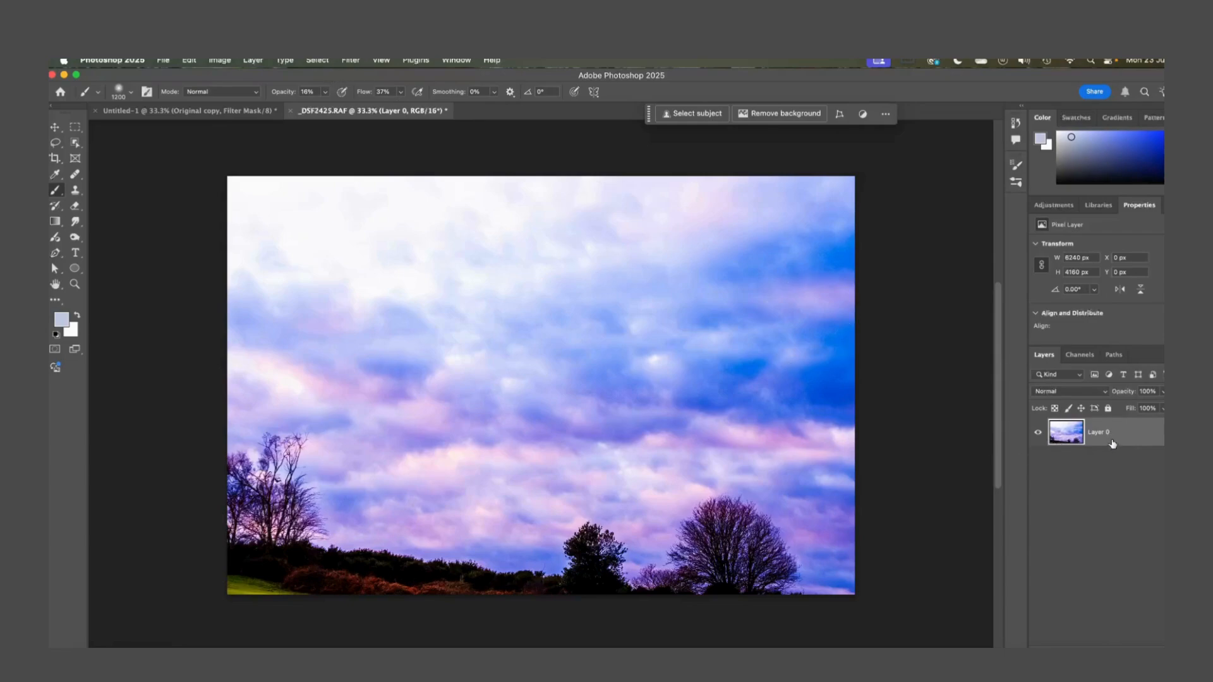
pyautogui.hotkey('ctrl', 'z')
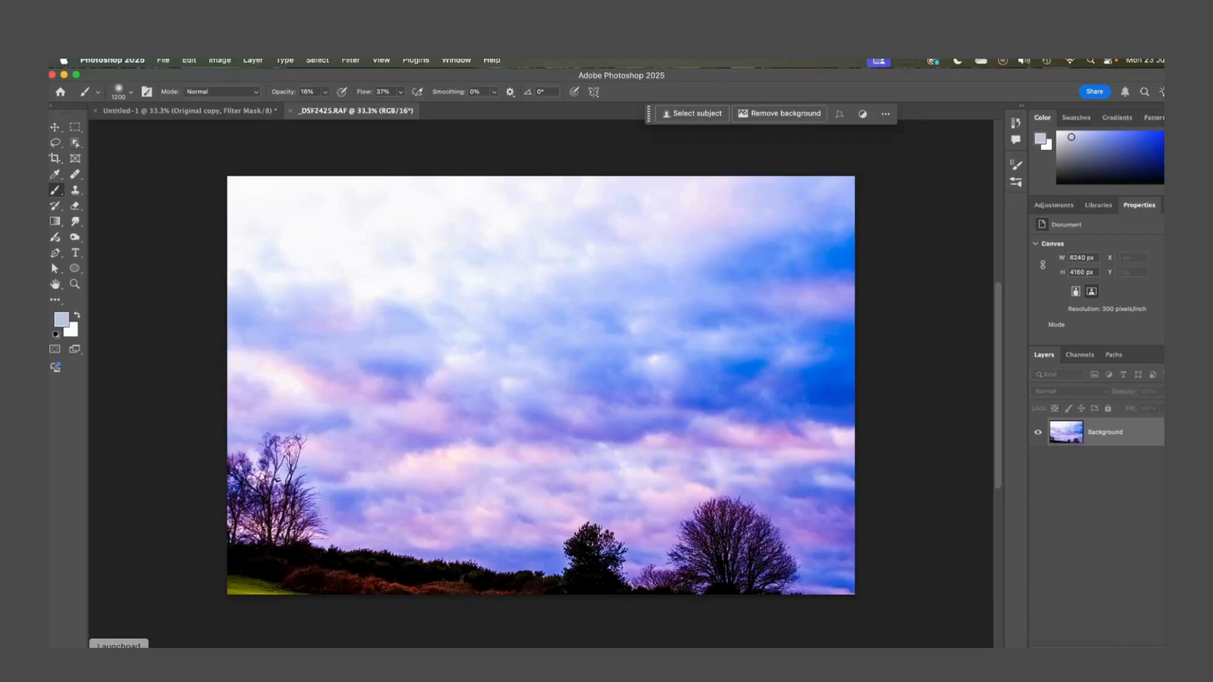
pyautogui.press('super+w')
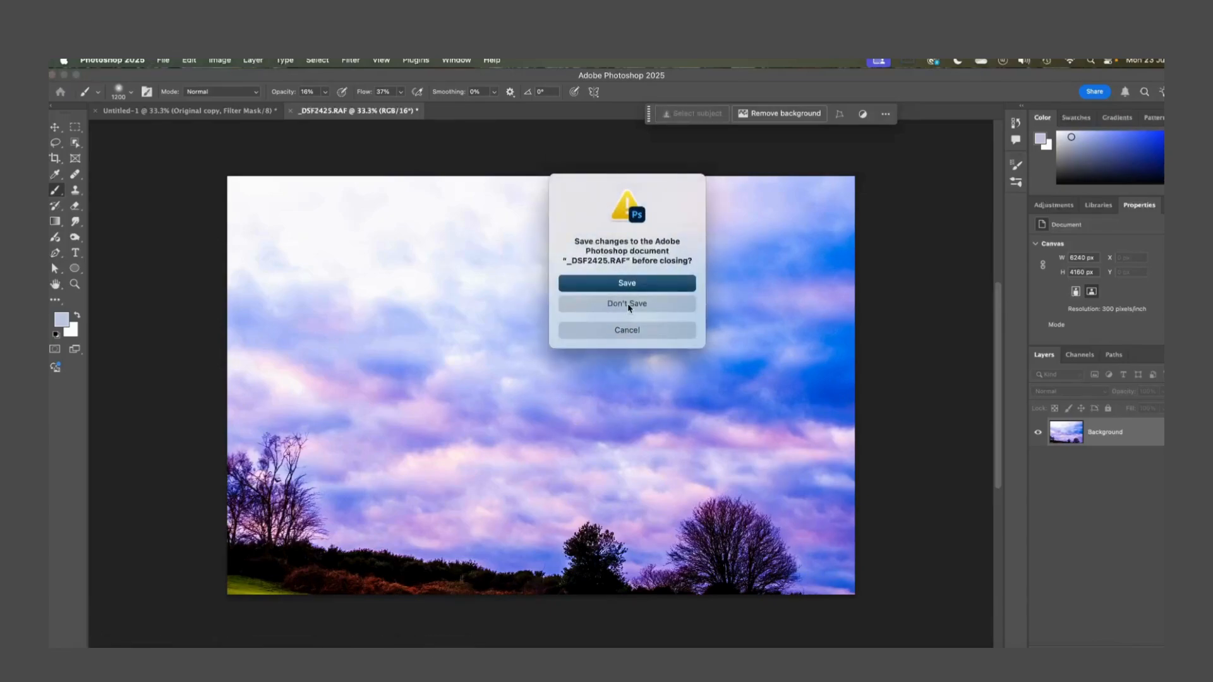
pyautogui.click(629, 308)
# Switch to Finder, open _DSF2473.RAF through Camera Raw without adjustments, and unlock its Background layer in Photoshop
pyautogui.click(89, 646)
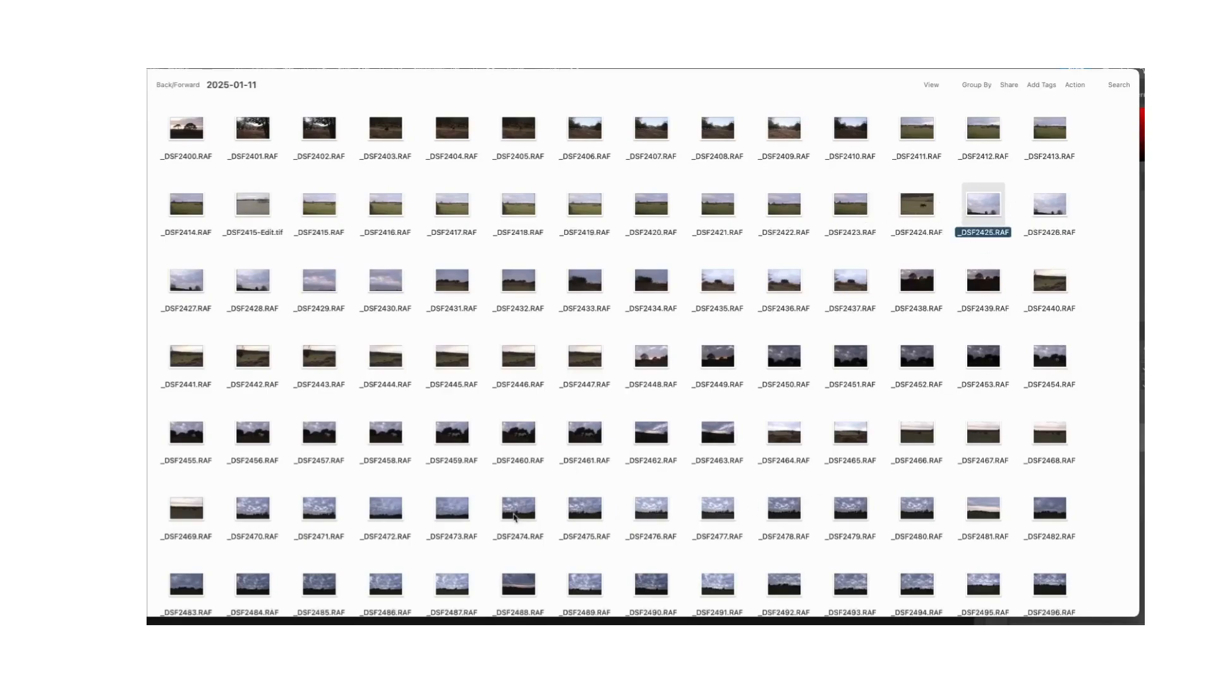
pyautogui.click(455, 517)
pyautogui.press('super+o')
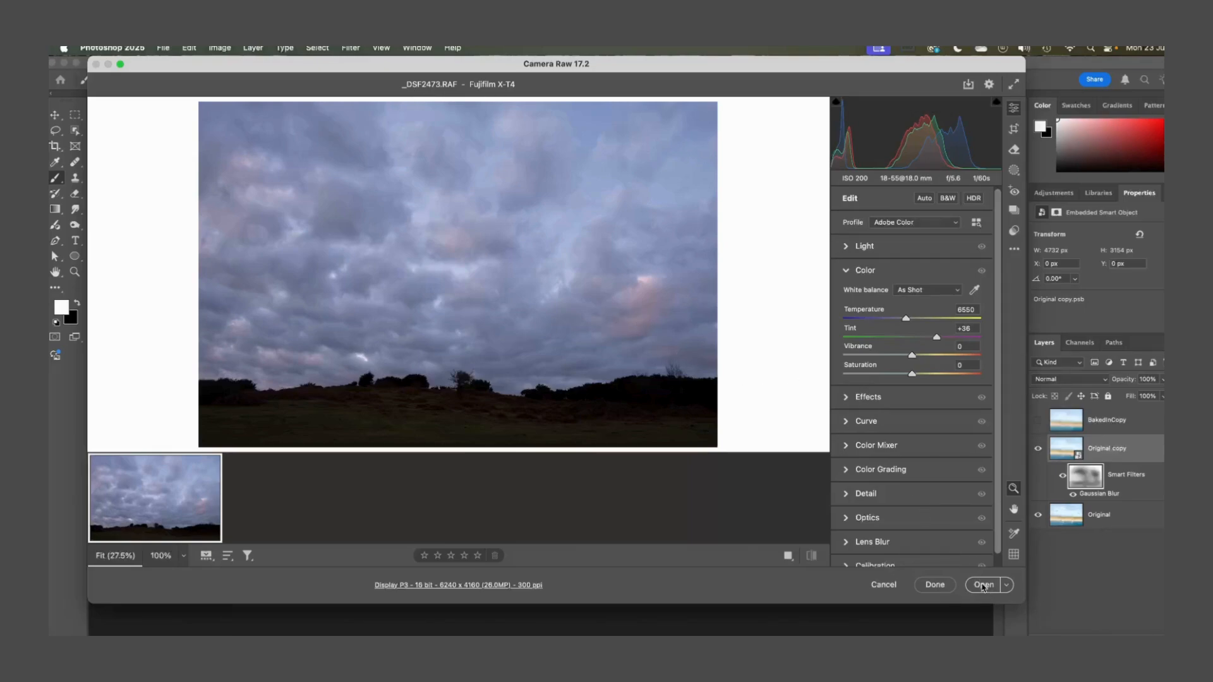
pyautogui.click(984, 585)
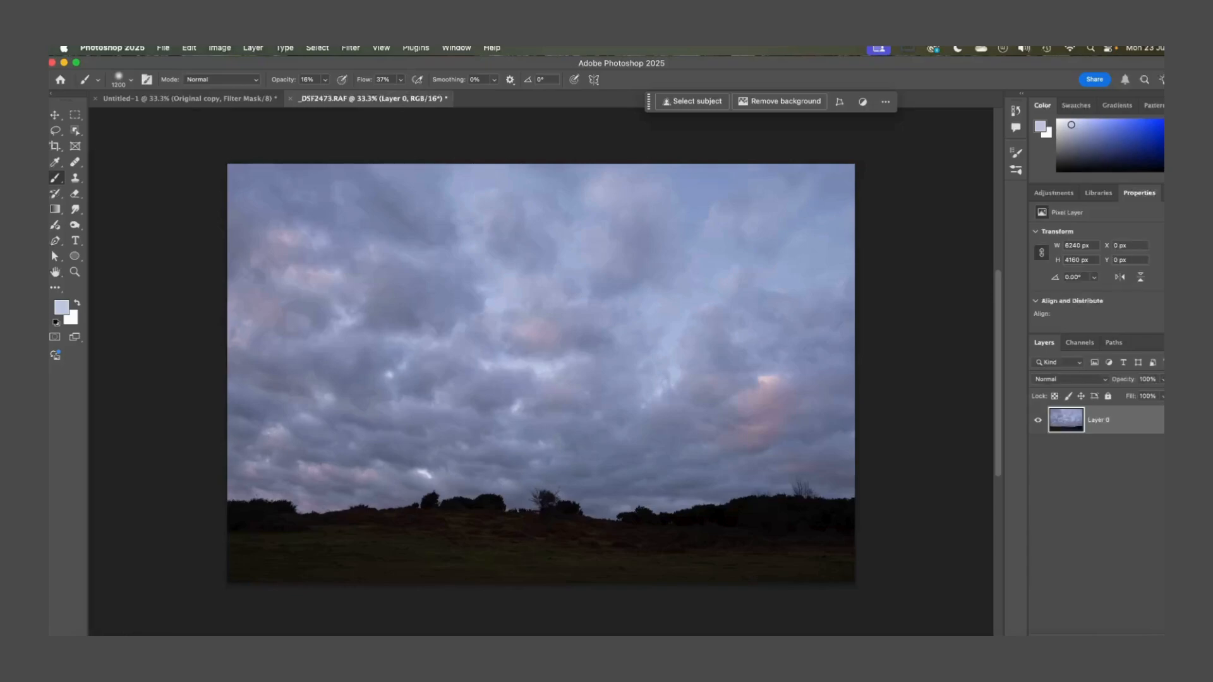
# Convert Layer 0 to a smart object and apply a Camera Raw Filter with vibrance +58, saturation +43 and a more magenta tint
pyautogui.rightClick(1128, 423)
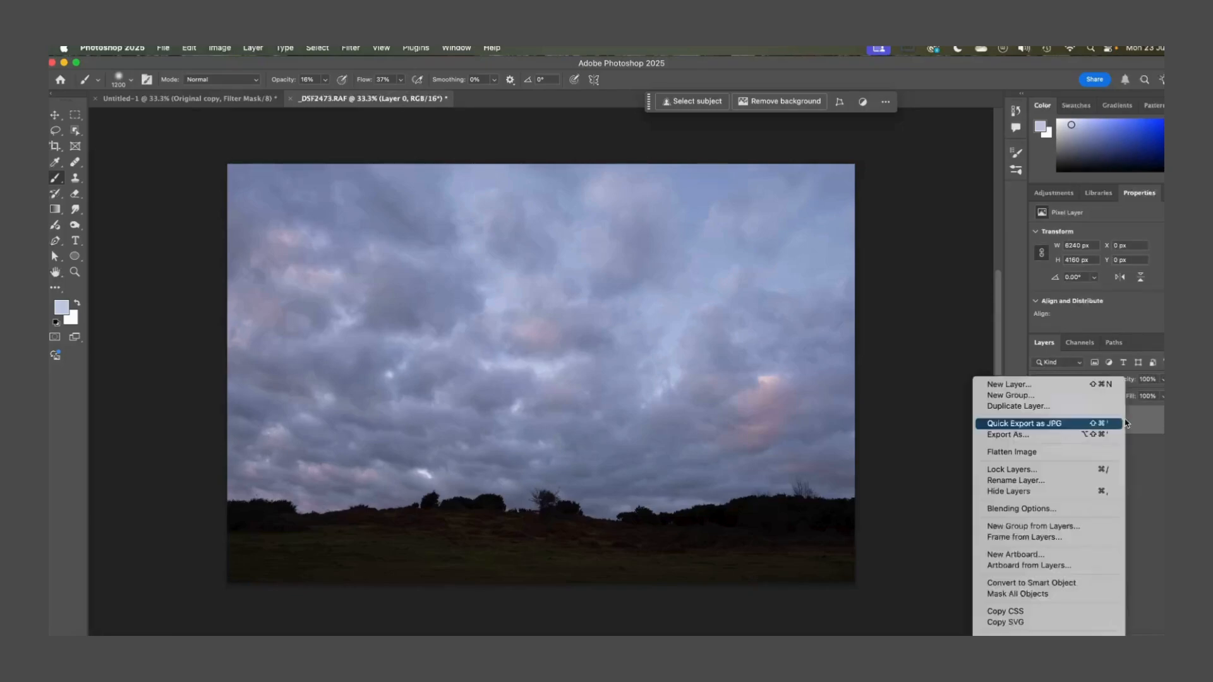
pyautogui.click(1075, 581)
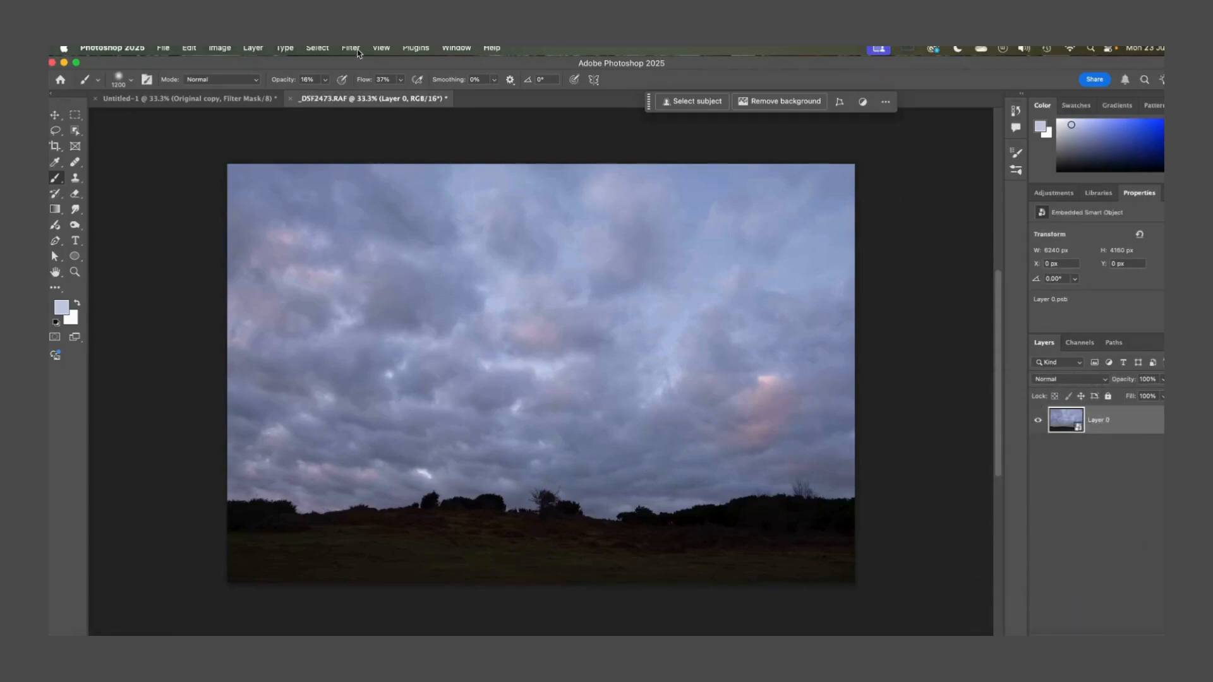
pyautogui.click(357, 50)
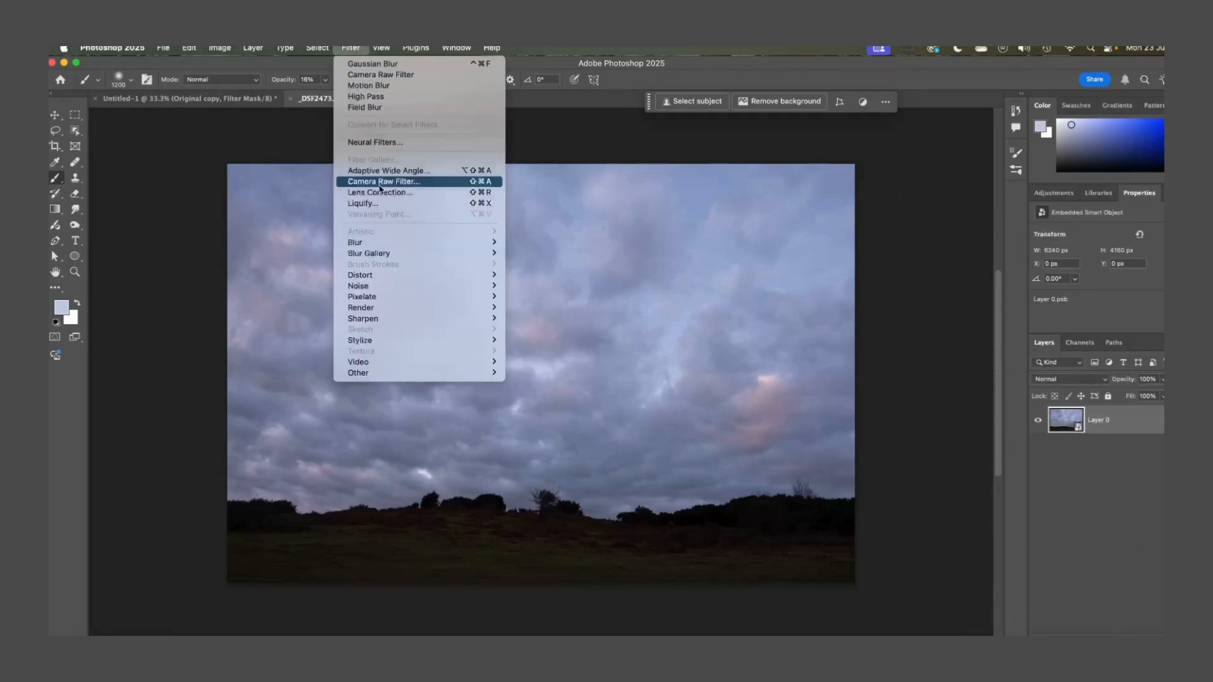
pyautogui.click(381, 182)
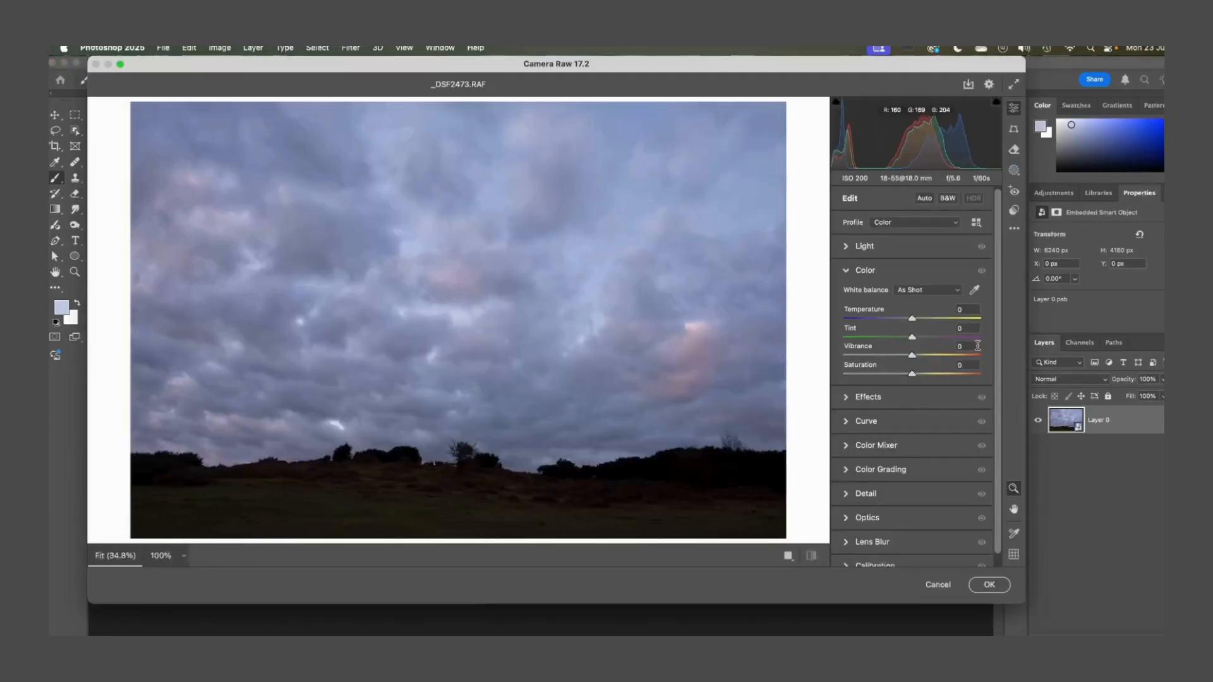
pyautogui.moveTo(911, 374); pyautogui.dragTo(932, 337)
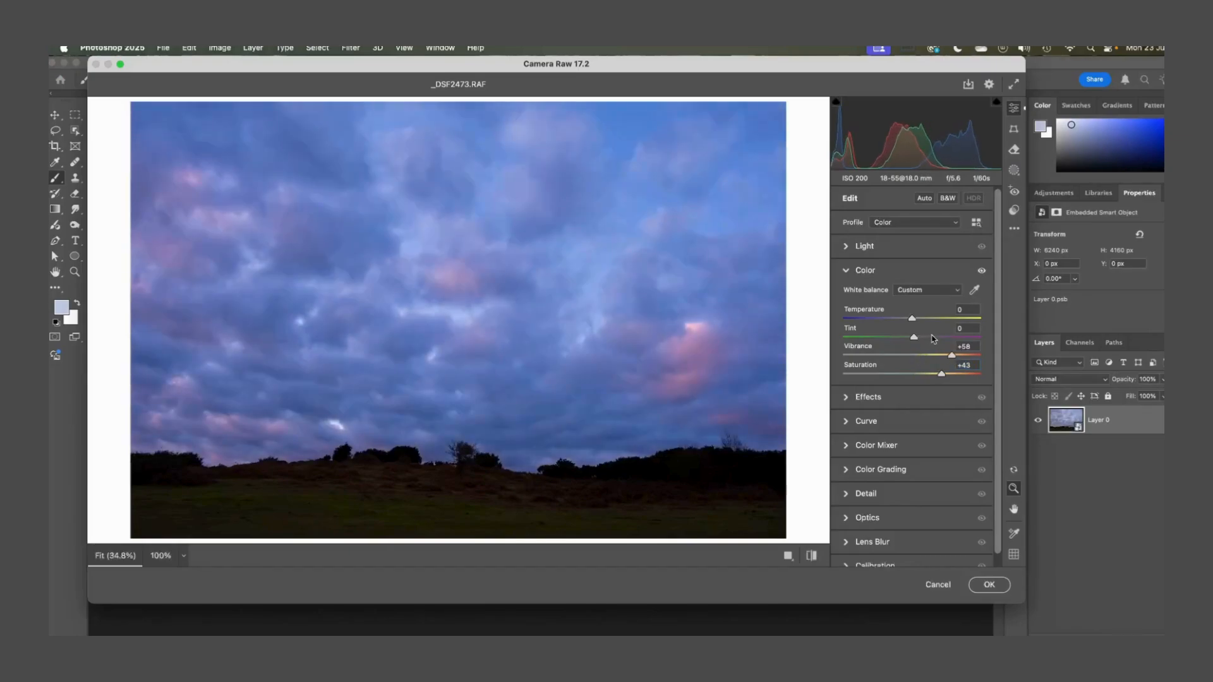
pyautogui.click(990, 586)
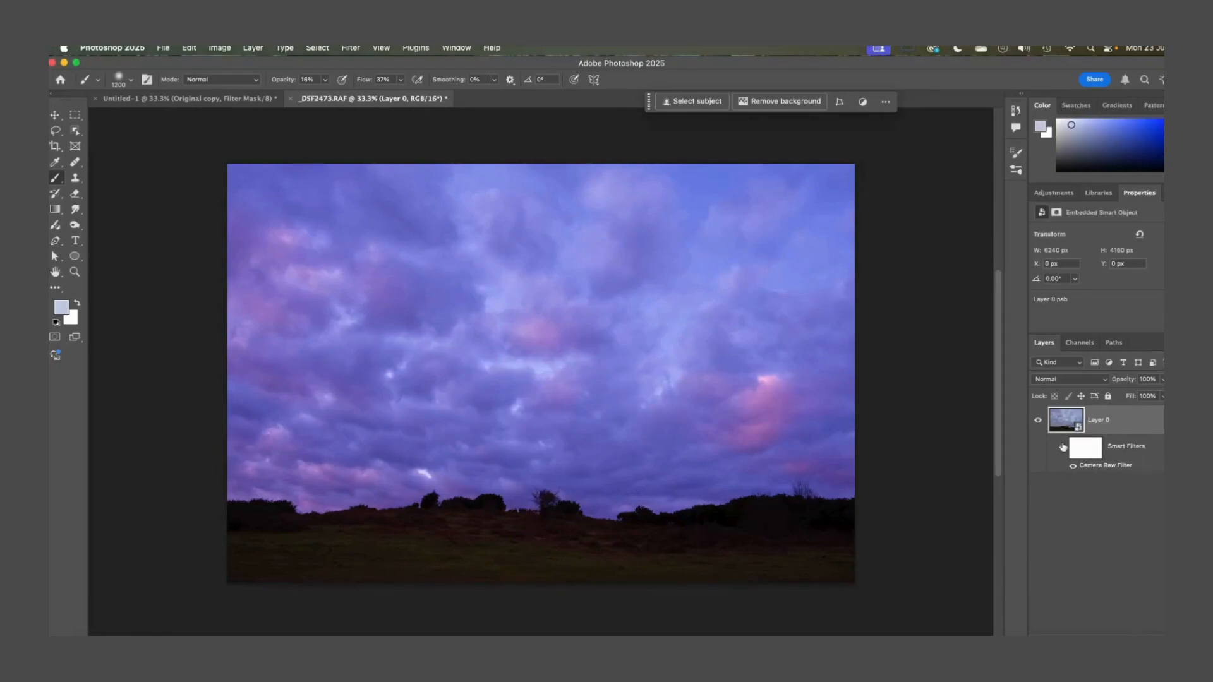
# Free-transform the Layer 0 smart object down to about 9.44% in the canvas's lower-left corner
pyautogui.click(350, 47)
pyautogui.click(1099, 395)
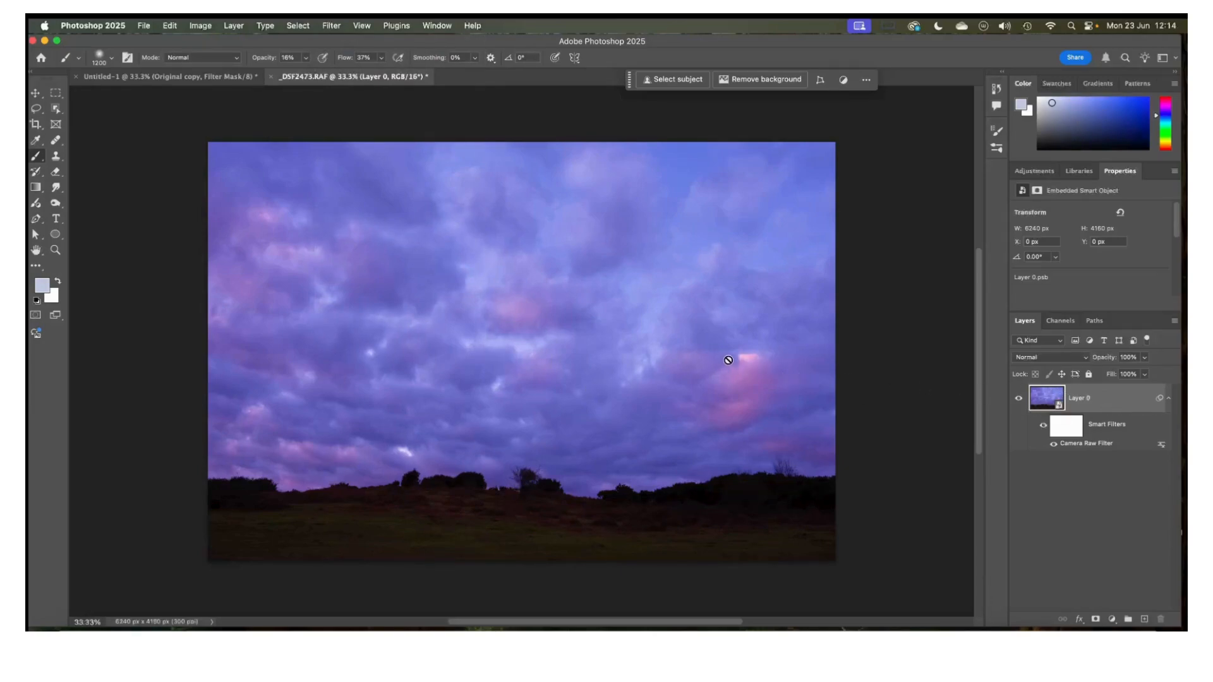
pyautogui.press('super+t')
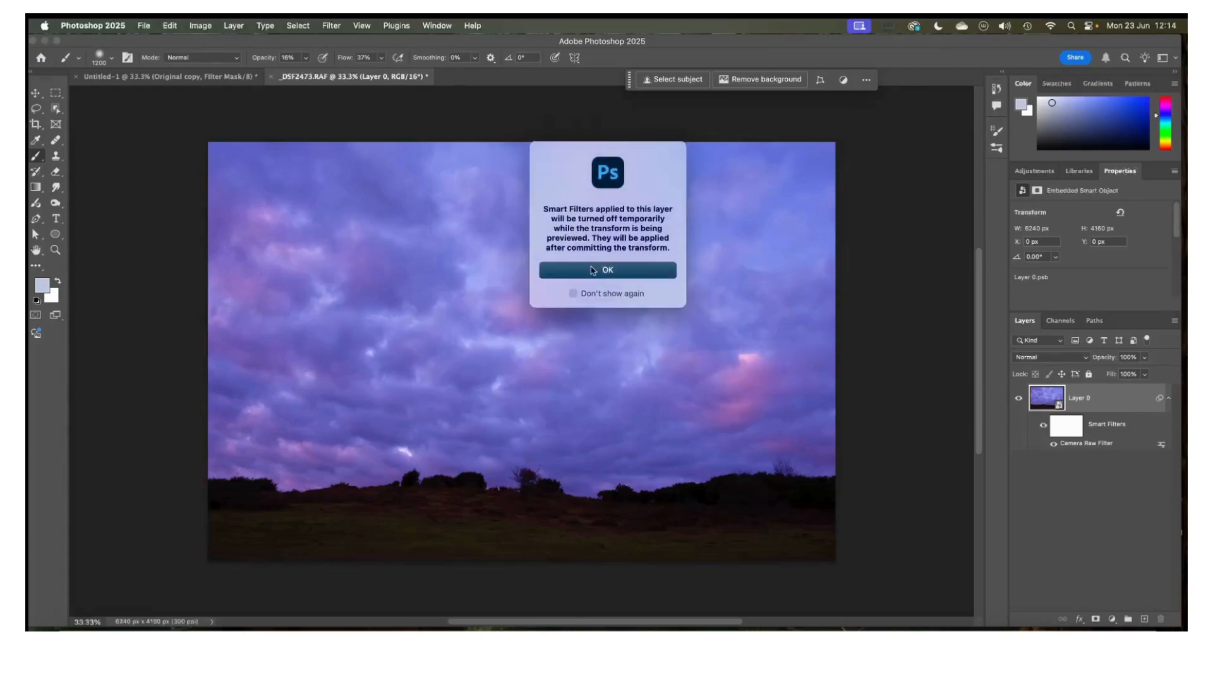
pyautogui.click(607, 271)
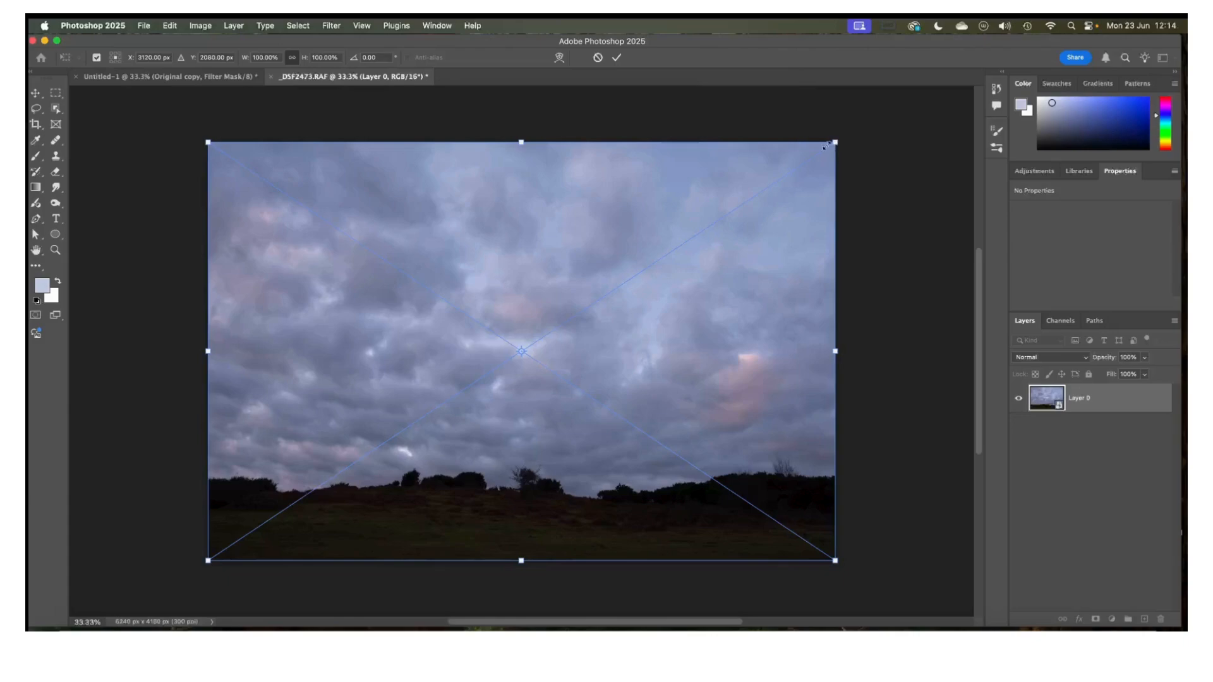
pyautogui.moveTo(835, 142); pyautogui.dragTo(283, 551)
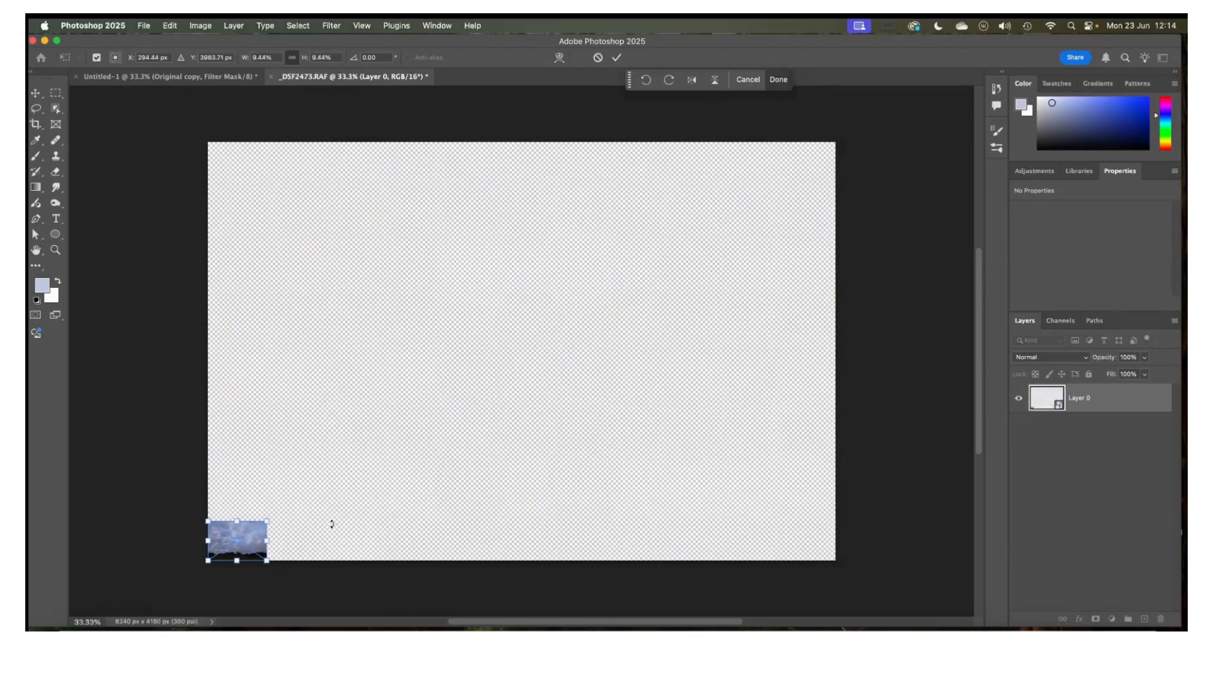
pyautogui.press('b')
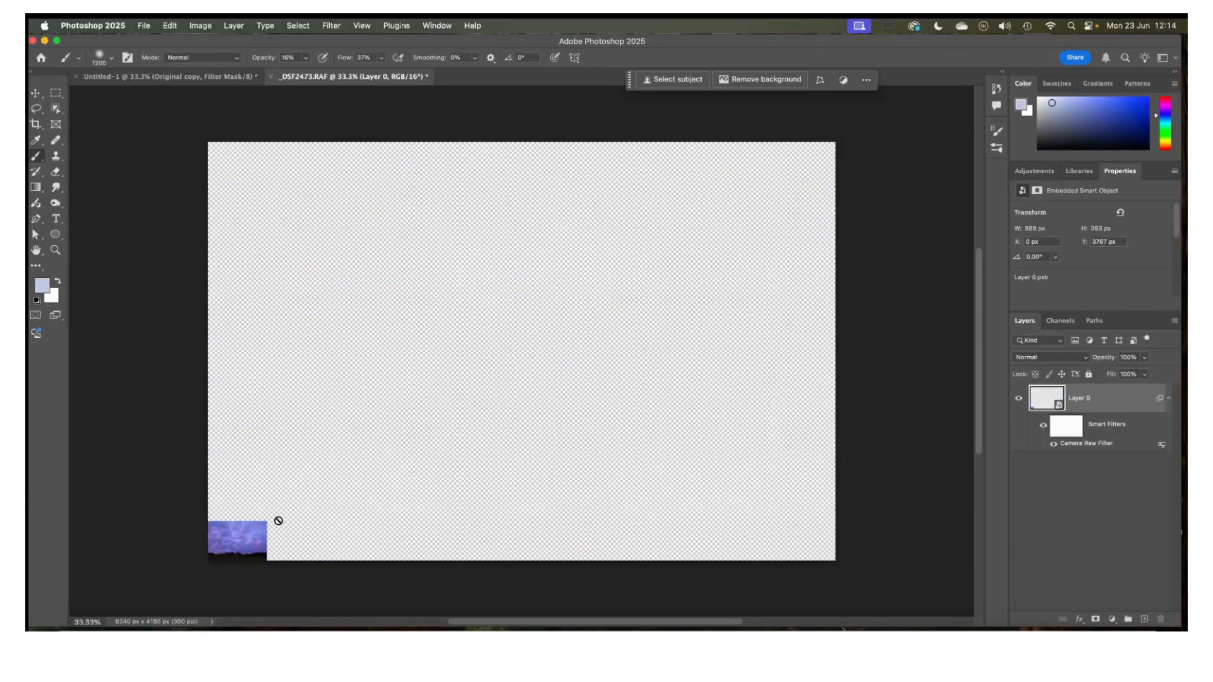
# Scale the Layer 0 smart object back up to about 104.44% so it fills the canvas
pyautogui.press('super+t')
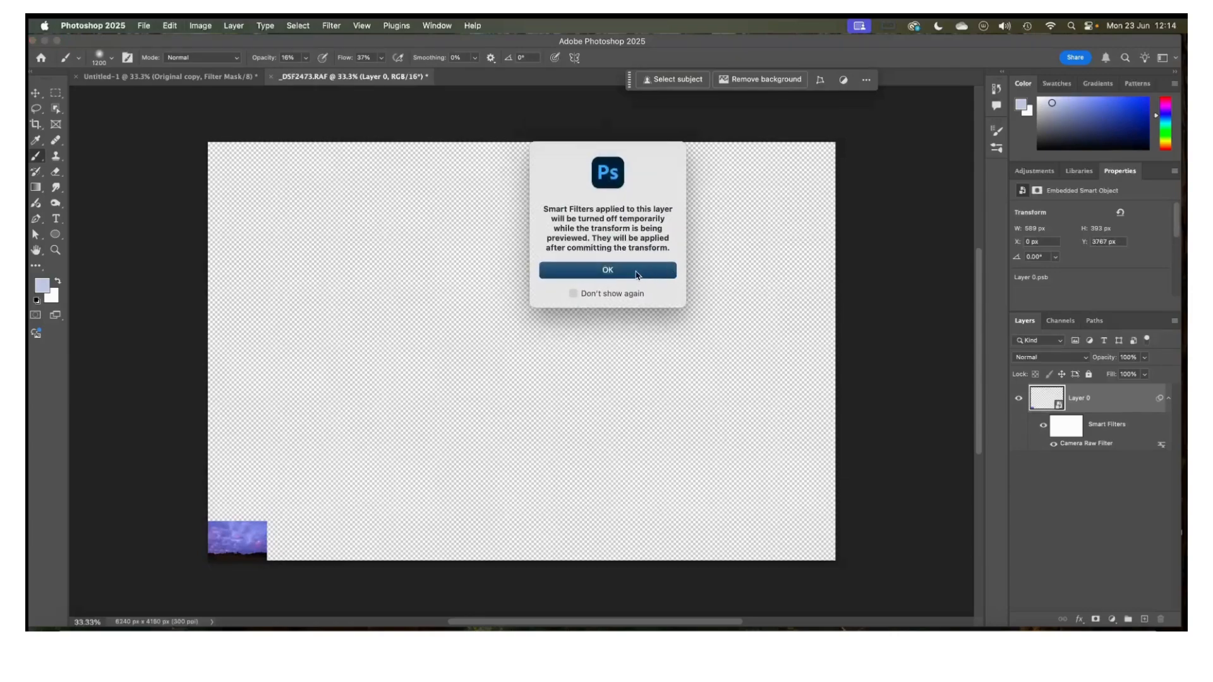
pyautogui.click(636, 275)
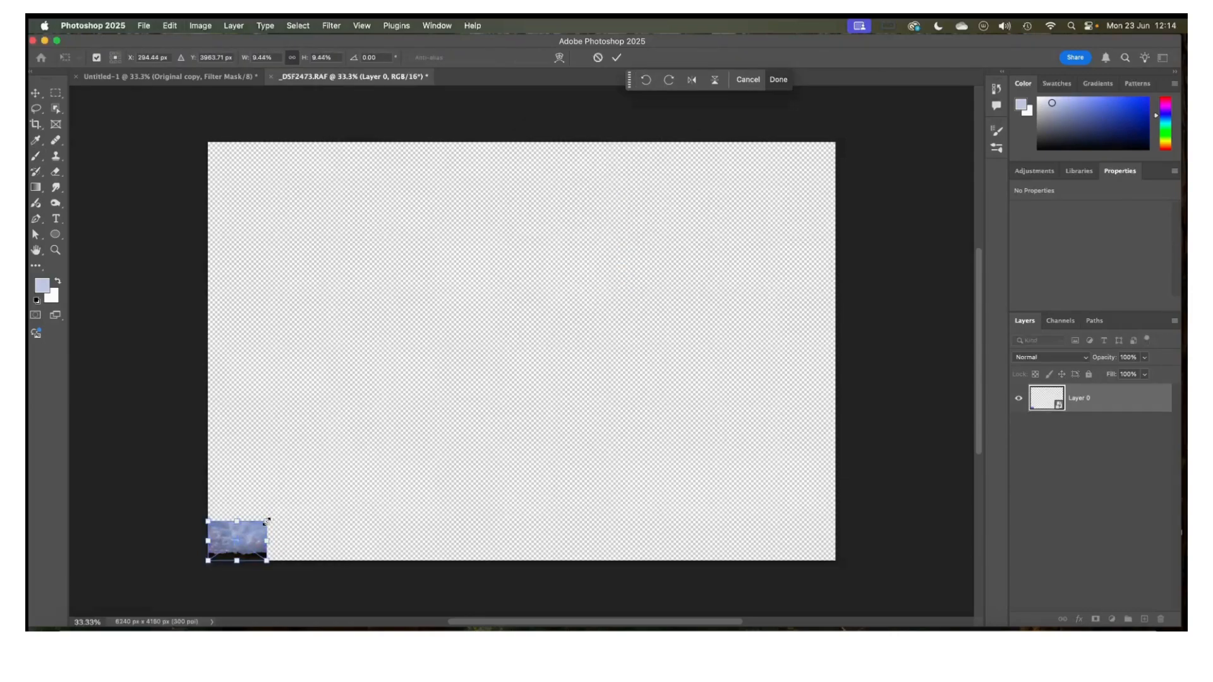
pyautogui.moveTo(266, 521); pyautogui.dragTo(907, 213)
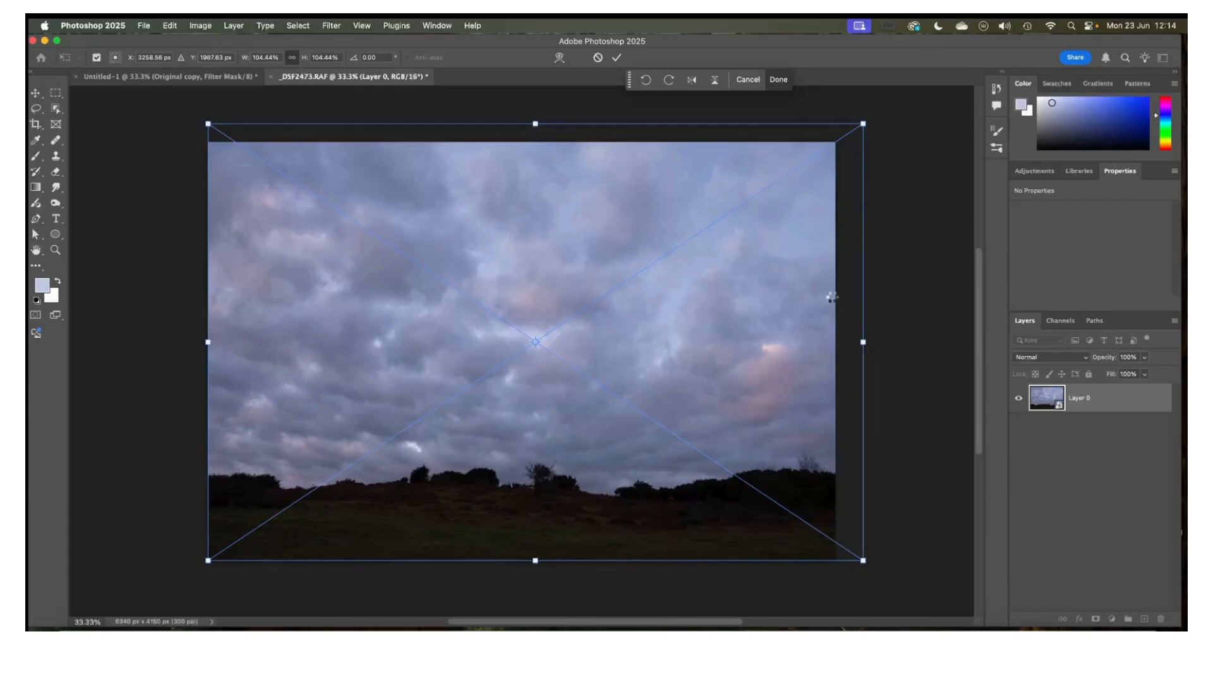
pyautogui.press('Return')
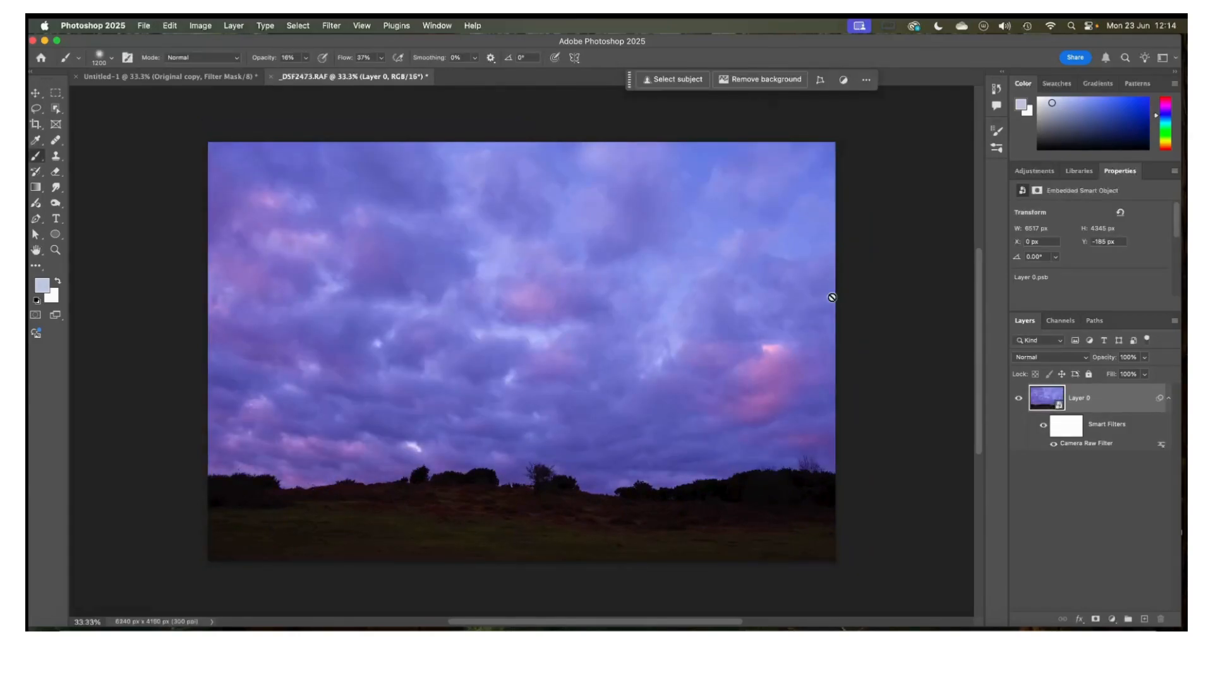